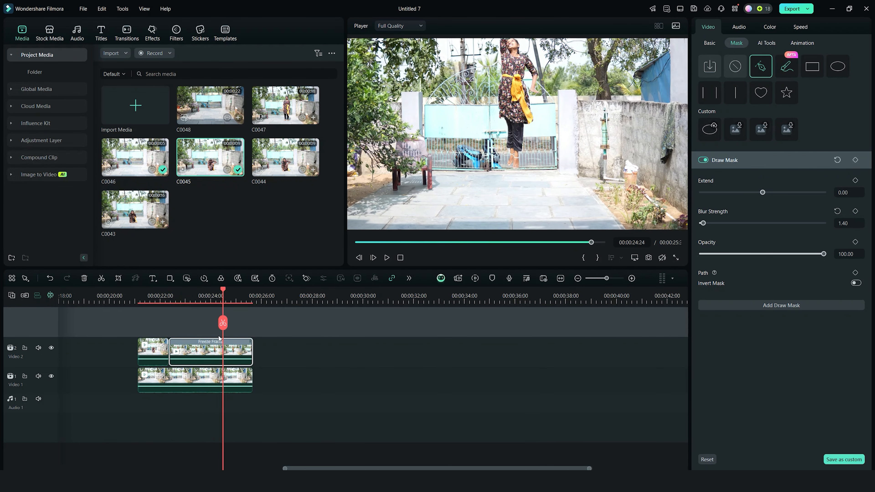
# Step: Keyframe the freeze frame's position at its start, and set position Y to 1919.47 px at 00:00:22:46
pyautogui.press('Up')
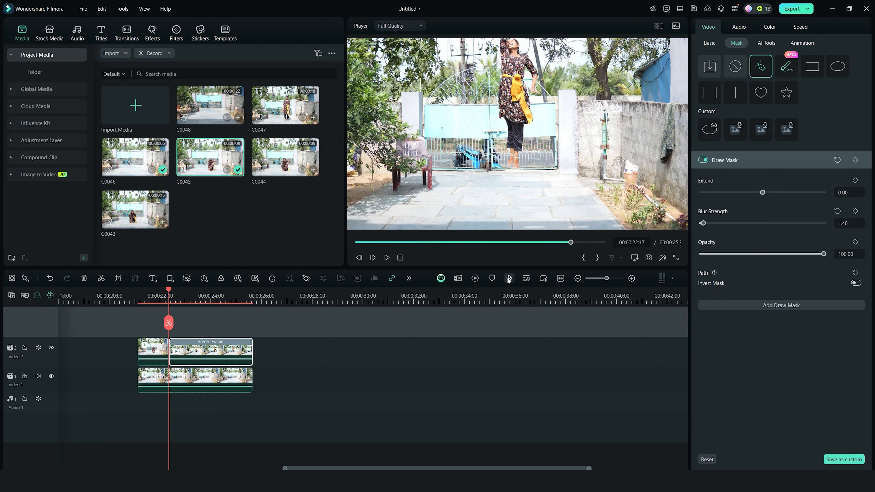
pyautogui.click(711, 43)
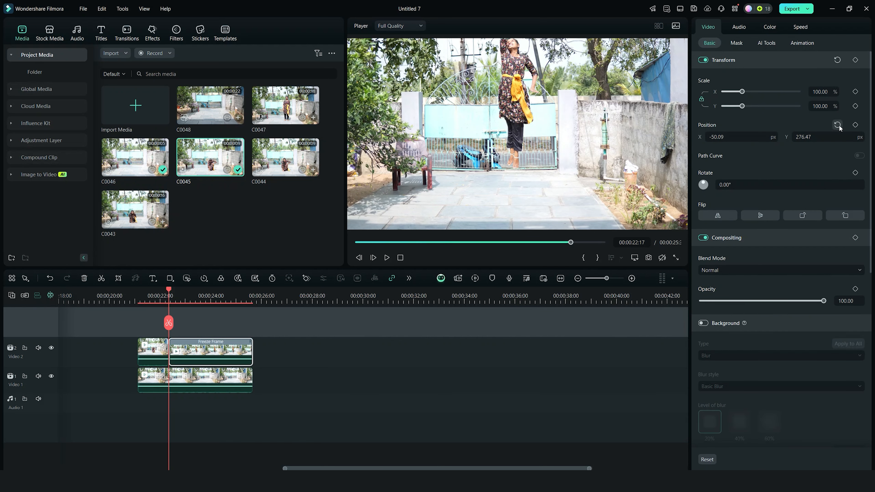
pyautogui.click(855, 126)
pyautogui.moveTo(169, 289); pyautogui.dragTo(183, 293)
pyautogui.moveTo(808, 140); pyautogui.dragTo(796, 140)
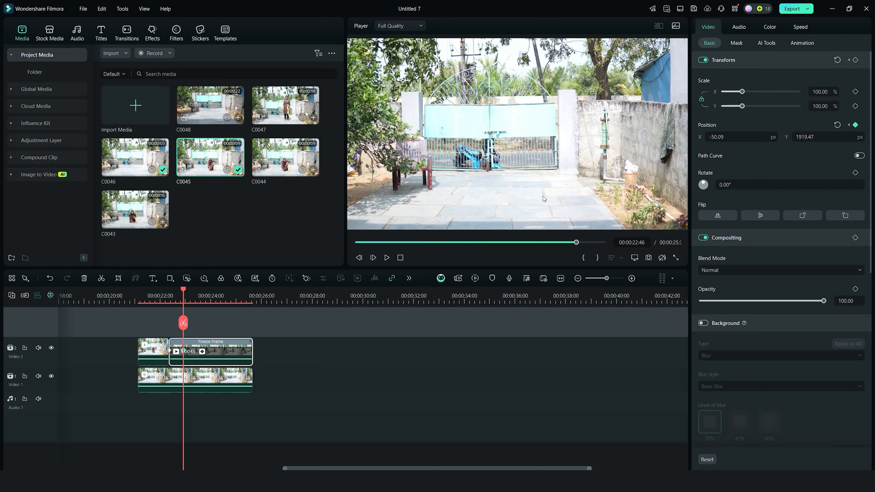
# Step: Apply the Ease Out Bezier curve to the freeze frame's second position keyframe
pyautogui.rightClick(184, 352)
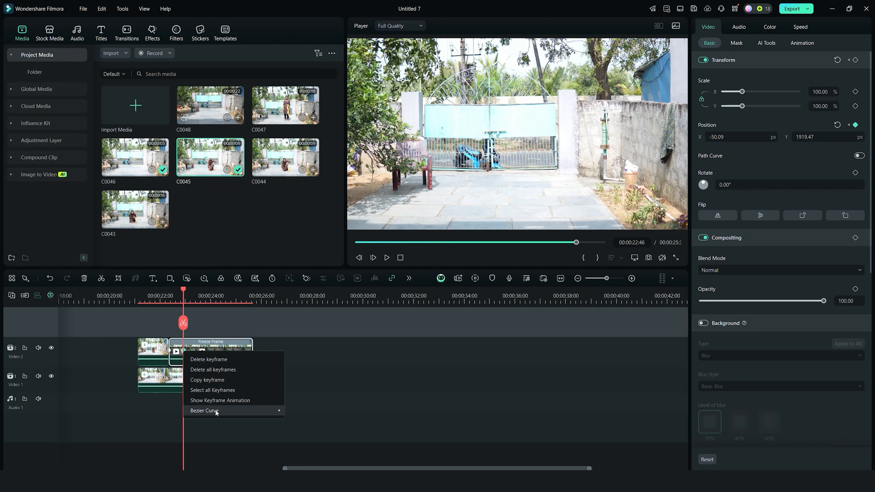
pyautogui.moveTo(216, 411)
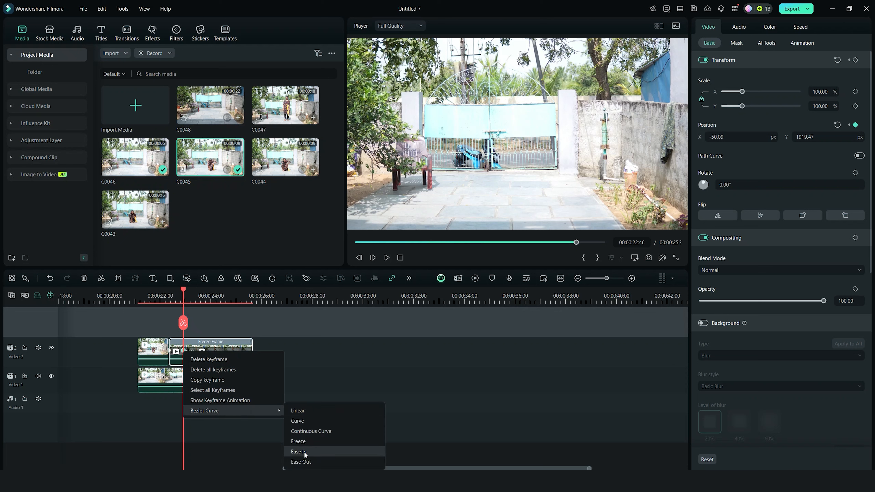
pyautogui.click(301, 462)
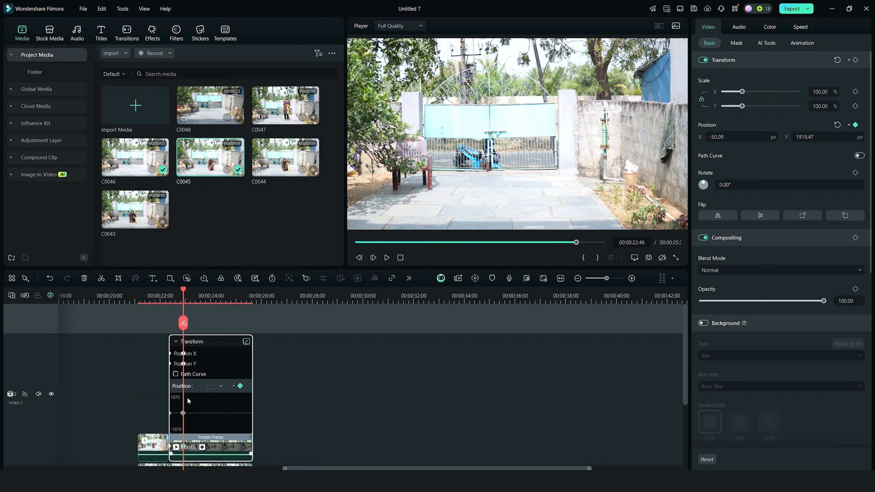
# Step: Choose a Bezier curve type for the freeze frame's first position keyframe and collapse its keyframe graph
pyautogui.moveTo(169, 447); pyautogui.dragTo(172, 447)
pyautogui.rightClick(169, 446)
pyautogui.moveTo(196, 437)
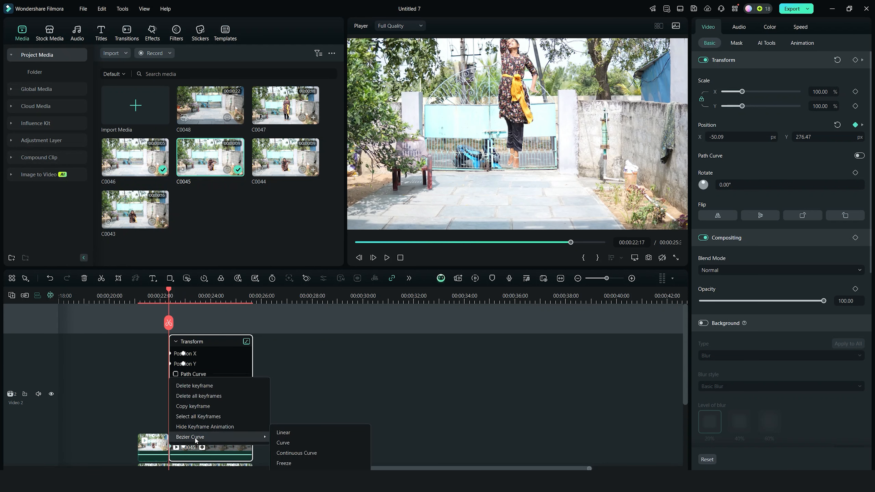
pyautogui.click(284, 463)
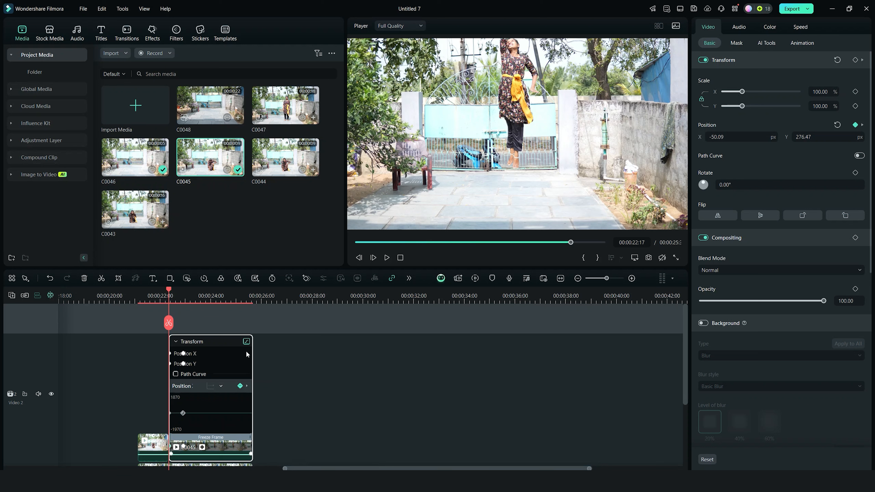
pyautogui.click(176, 341)
# Step: Play back the jump from just before the freeze frame to check the upward exit
pyautogui.click(162, 292)
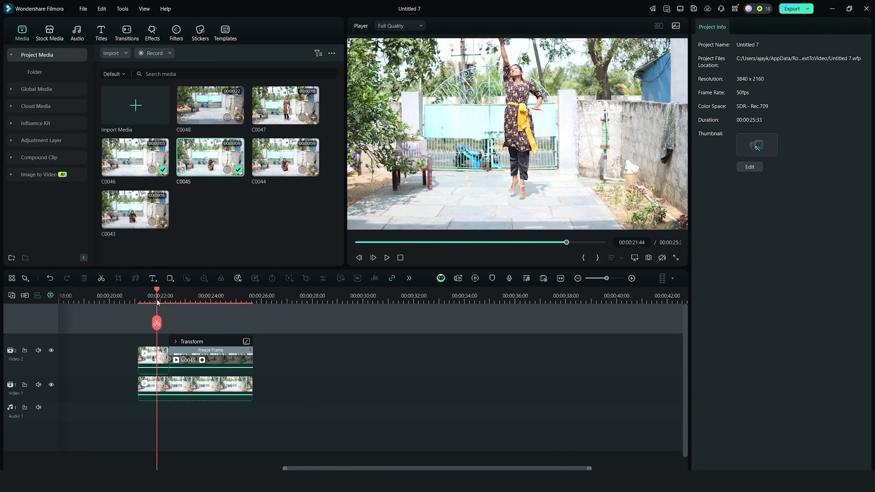
pyautogui.scroll(2, 215, 292)
pyautogui.press('space')
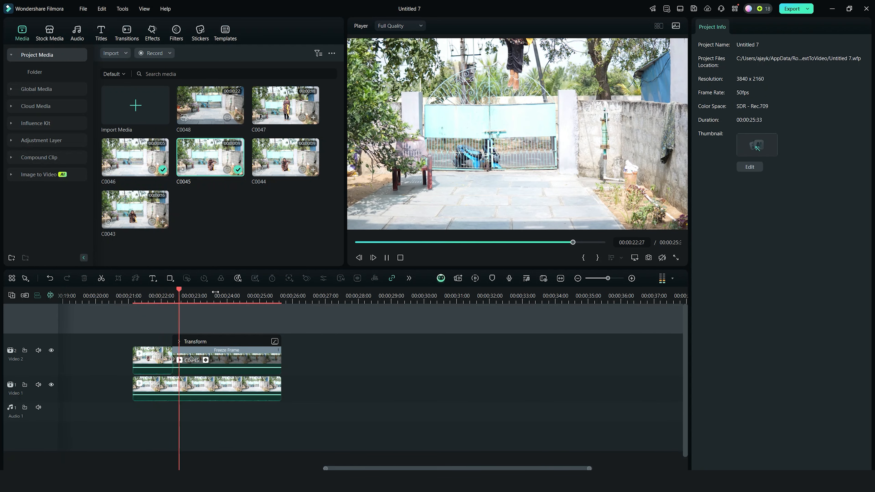
pyautogui.press('space')
pyautogui.moveTo(191, 290)
pyautogui.mouseDown()
pyautogui.moveTo(161, 293)
pyautogui.moveTo(183, 302)
pyautogui.moveTo(150, 314)
pyautogui.moveTo(218, 302)
pyautogui.moveTo(198, 303)
pyautogui.mouseUp()
pyautogui.press('space')
pyautogui.press('space')
# Step: Adjust the timing of the freeze frame's second position keyframe while replaying the jump
pyautogui.click(197, 352)
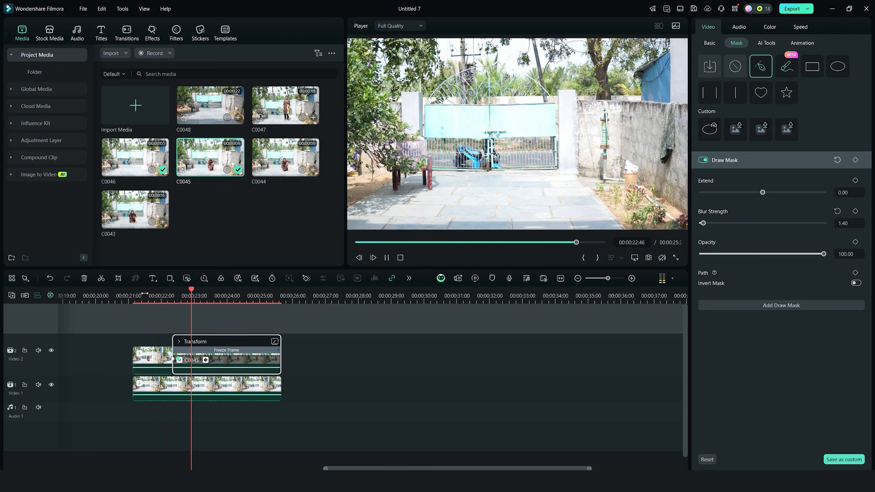
pyautogui.moveTo(213, 296); pyautogui.dragTo(157, 295)
pyautogui.press('space')
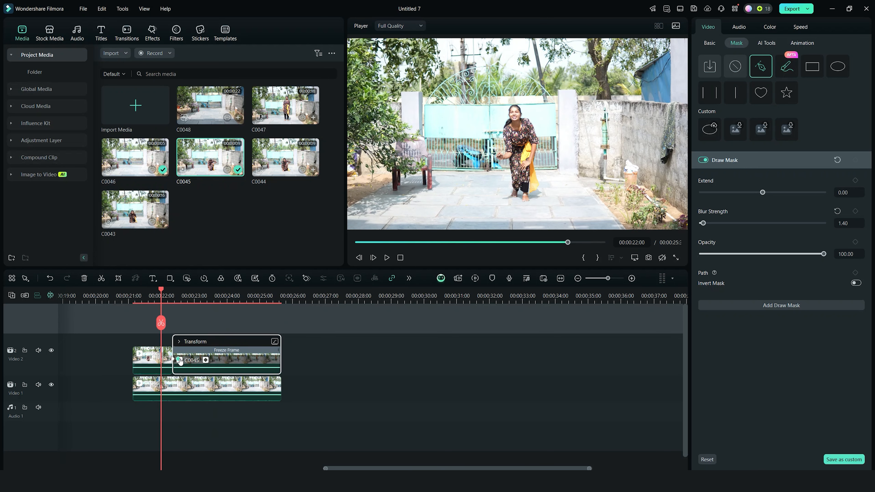
pyautogui.press('space')
pyautogui.click(160, 297)
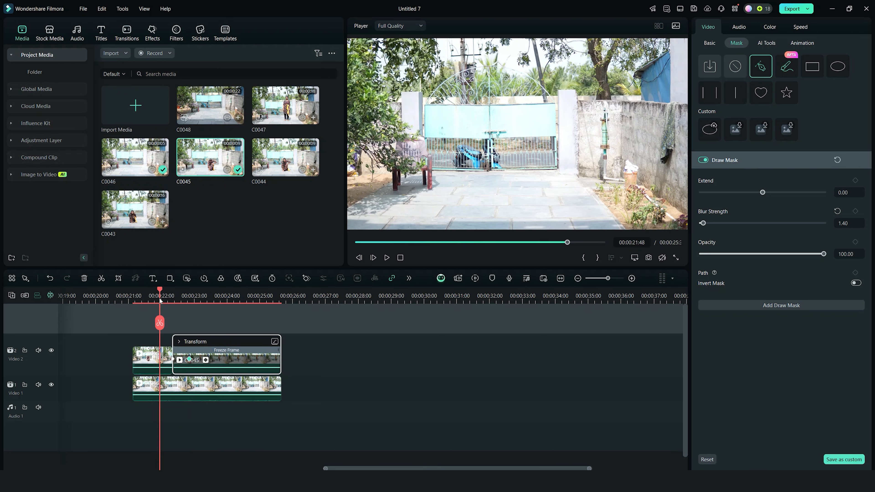
pyautogui.press('space')
pyautogui.press('space')
pyautogui.click(152, 296)
pyautogui.press('space')
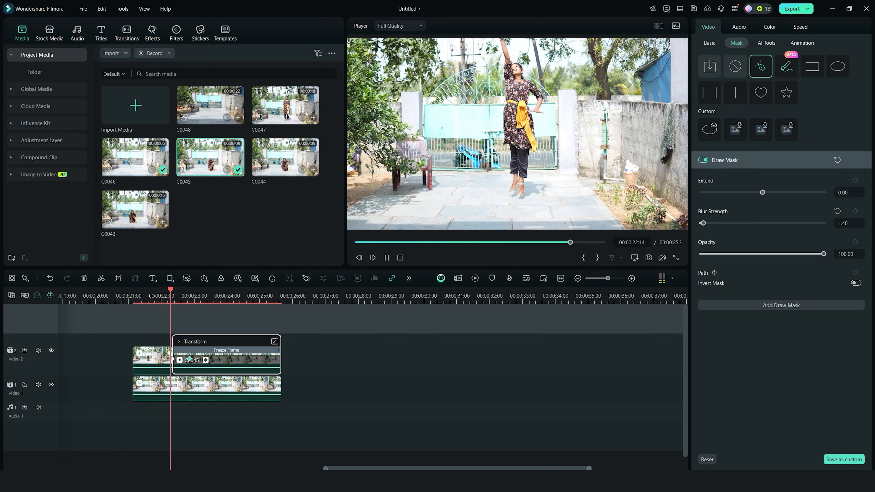
pyautogui.press('space')
# Step: Move the freeze frame's second position keyframe closer to the clip's start and replay the jump
pyautogui.click(188, 360)
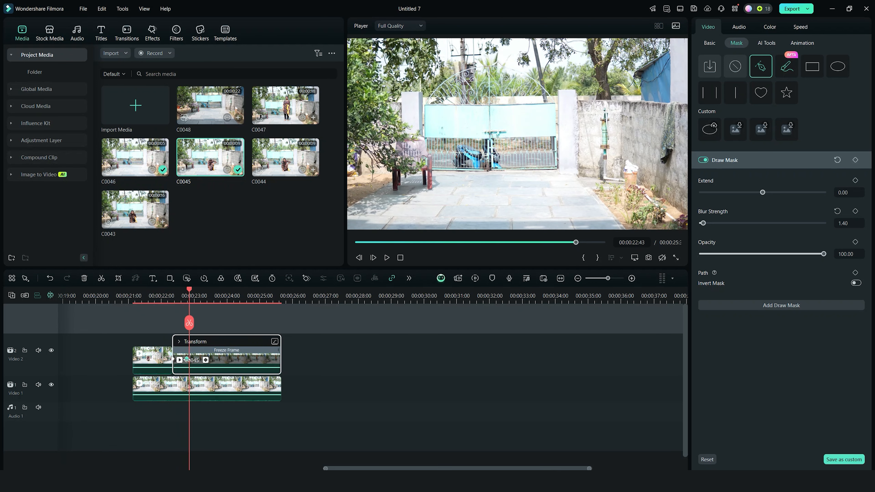
pyautogui.click(164, 318)
pyautogui.press('space')
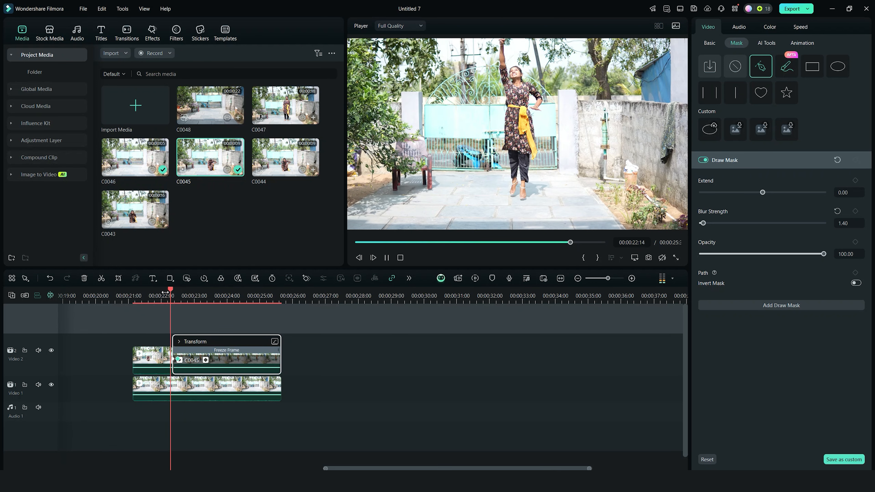
pyautogui.click(162, 293)
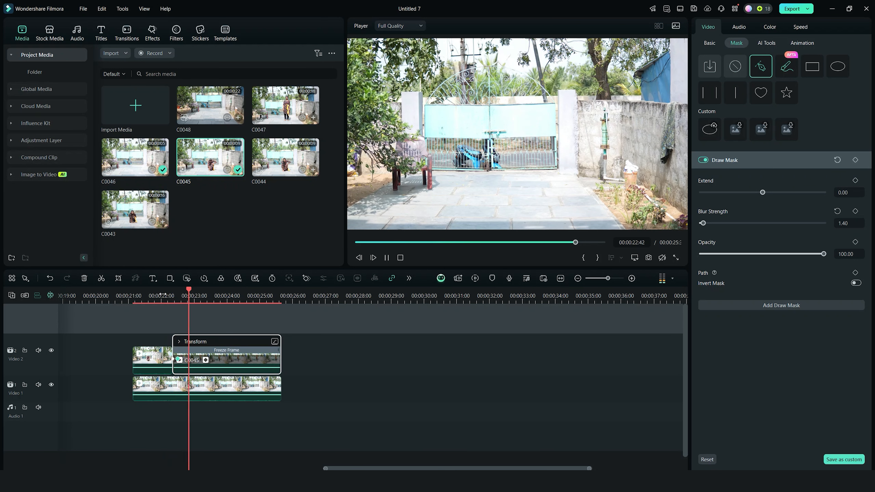
pyautogui.press('space')
pyautogui.click(158, 295)
pyautogui.press('space')
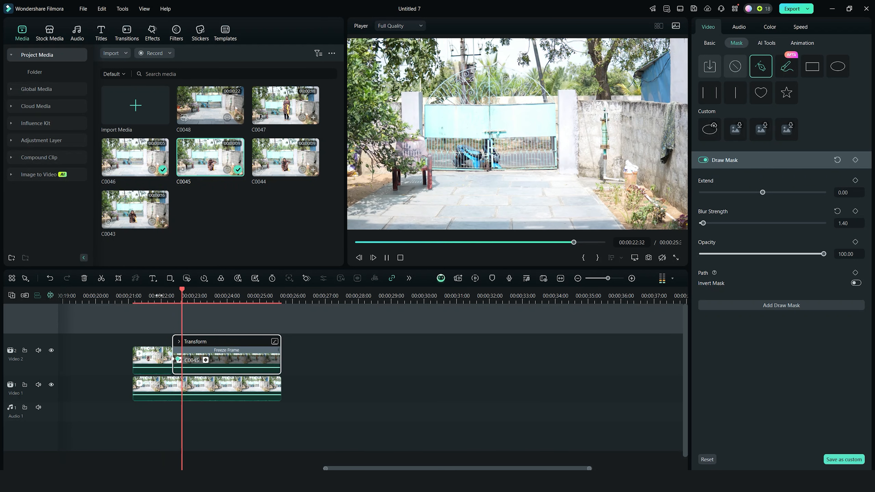
pyautogui.press('space')
# Step: Save the project and scrub through the freeze frame section
pyautogui.hotkey('ctrl', 's')
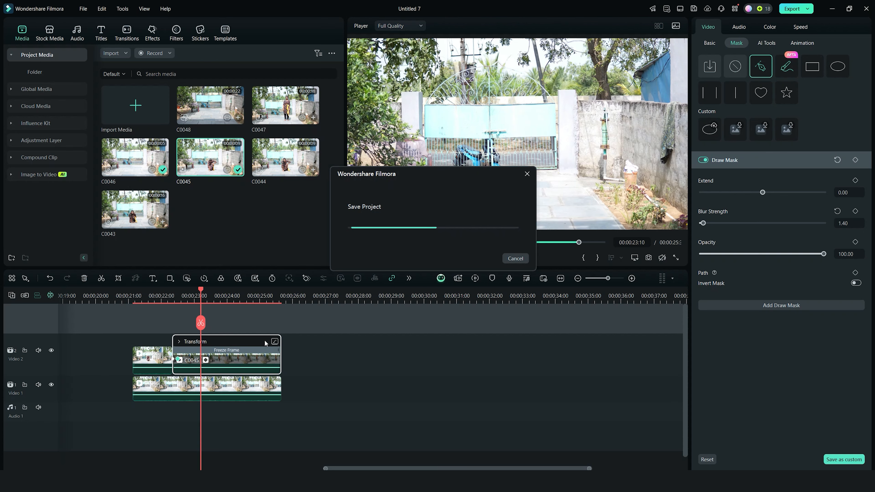
pyautogui.click(171, 297)
pyautogui.moveTo(164, 307); pyautogui.dragTo(200, 312)
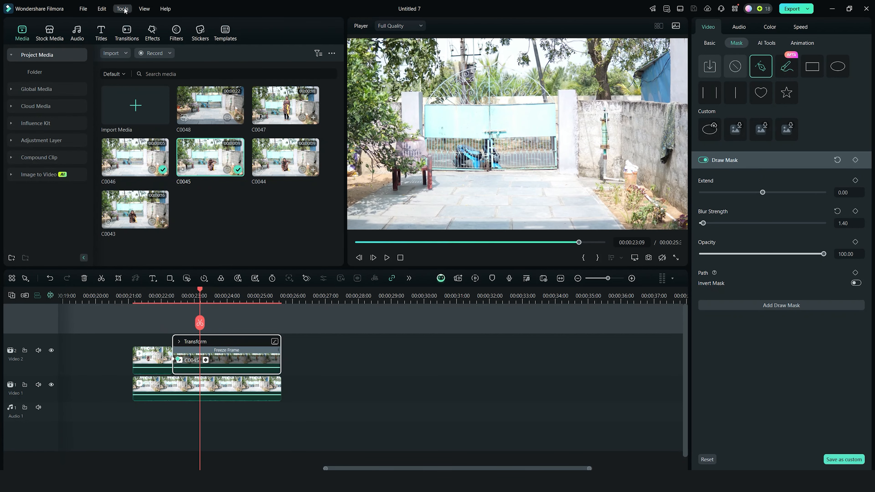
# Step: Open the trending video effects, try Zoom Bounce above the clips, and play the sequence
pyautogui.click(153, 33)
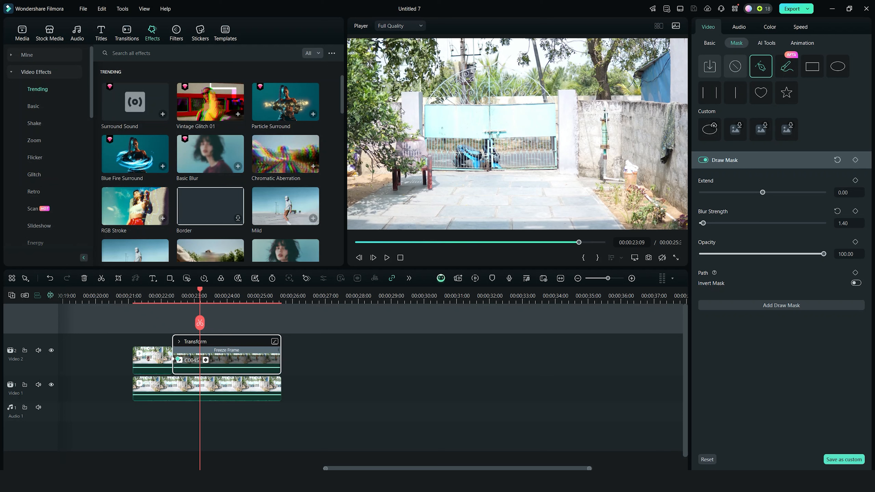
pyautogui.moveTo(341, 93); pyautogui.dragTo(334, 133)
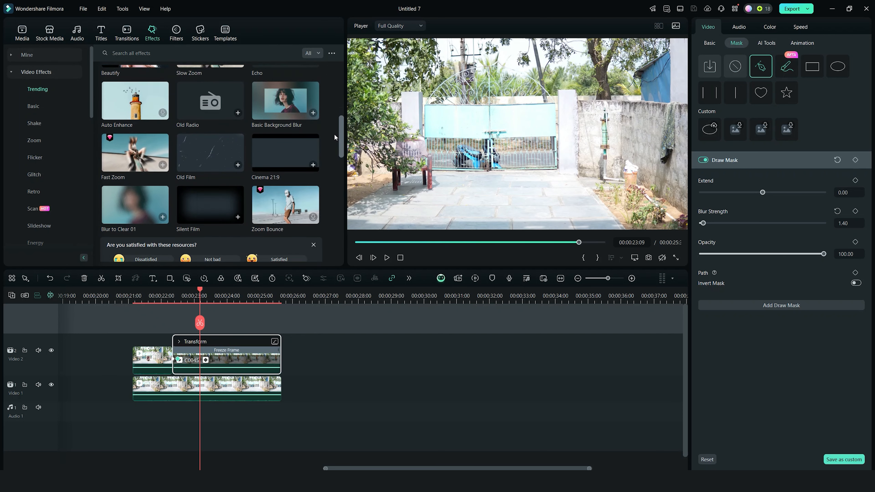
pyautogui.moveTo(192, 208); pyautogui.dragTo(144, 341)
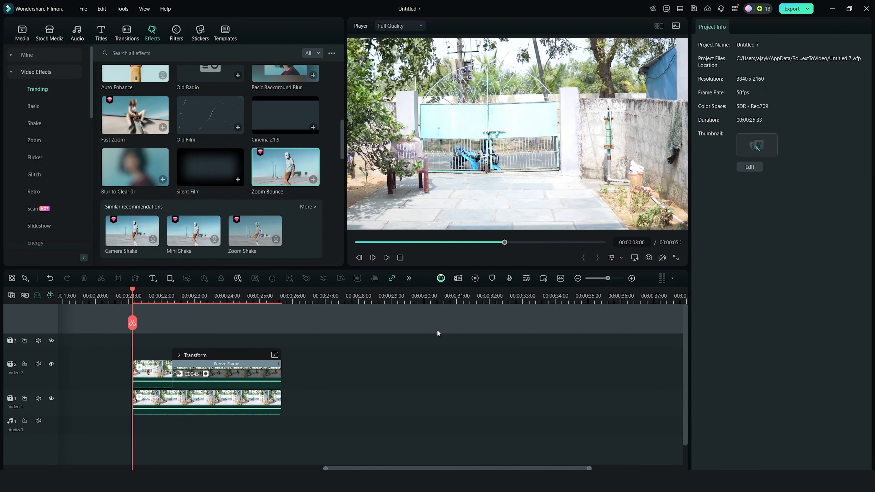
pyautogui.press('space')
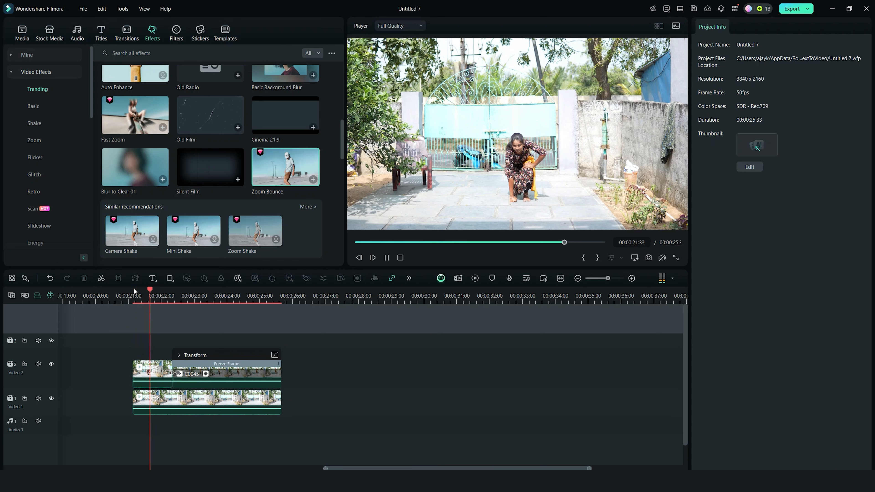
pyautogui.press('space')
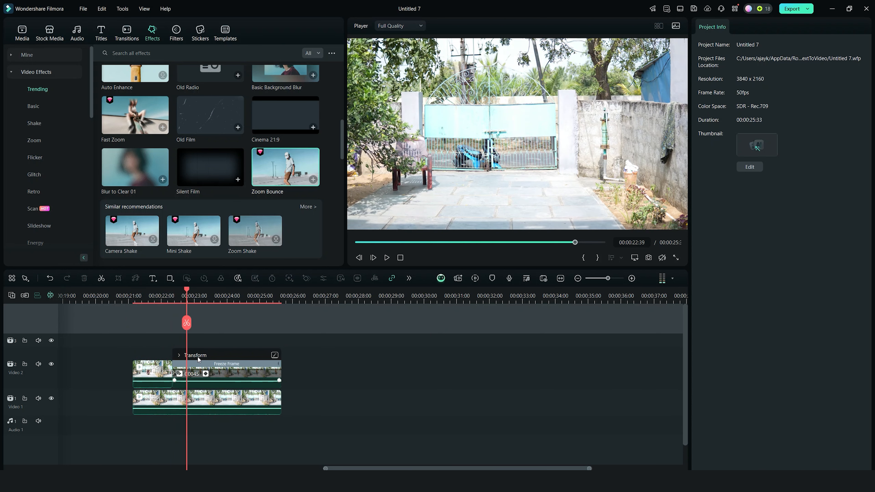
# Step: Try the recommended Zoom Shake effect on the track above the clips and delete it
pyautogui.click(240, 234)
pyautogui.moveTo(246, 240); pyautogui.dragTo(149, 341)
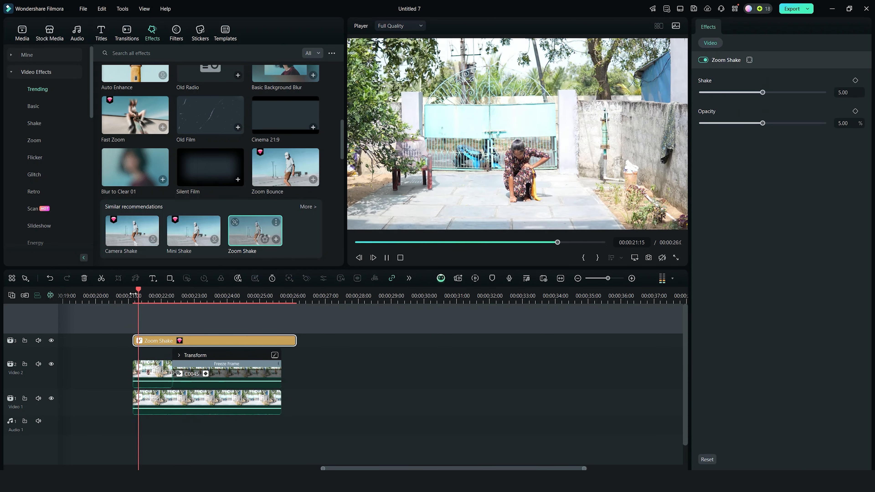
pyautogui.click(203, 294)
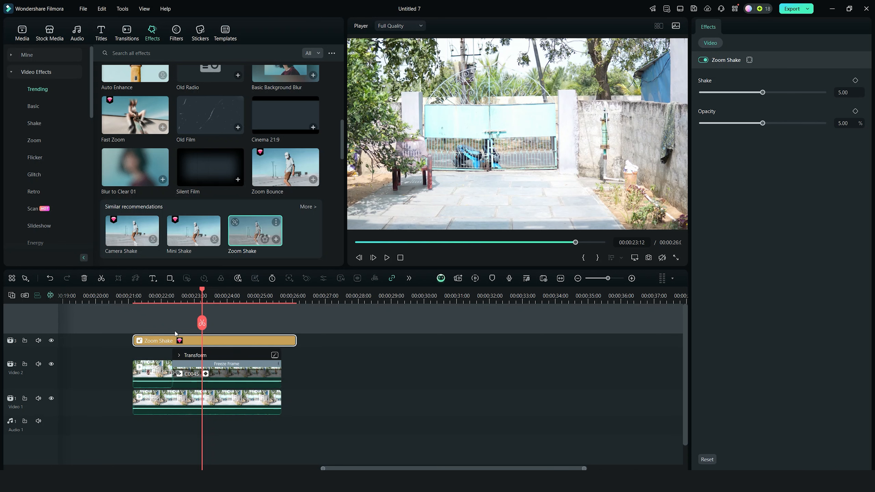
pyautogui.press('Delete')
# Step: Add the Camera Shake effect on the track above the clips, place it over the freeze frame, and preview it
pyautogui.click(126, 232)
pyautogui.moveTo(126, 231); pyautogui.dragTo(142, 340)
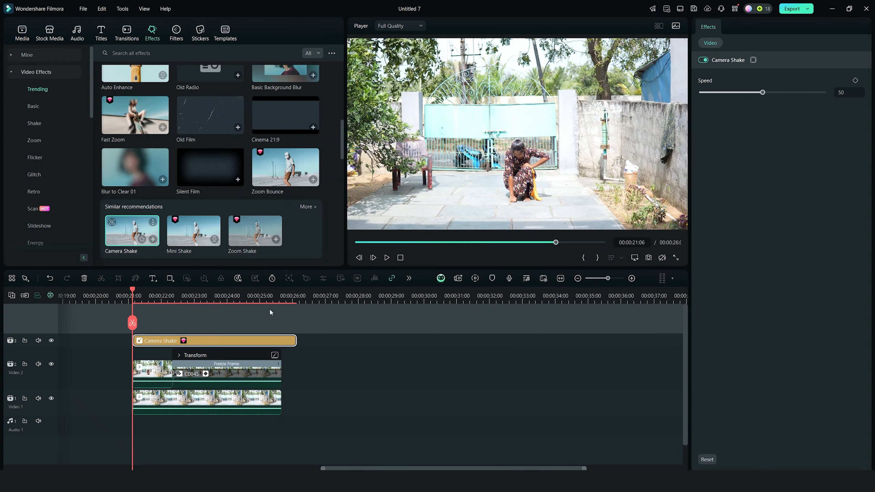
pyautogui.click(187, 295)
pyautogui.moveTo(164, 340); pyautogui.dragTo(204, 340)
pyautogui.click(161, 295)
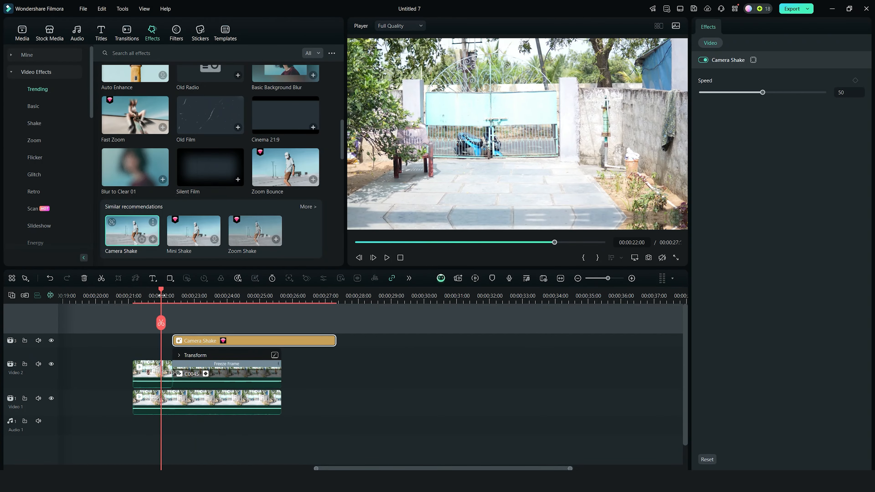
pyautogui.press('space')
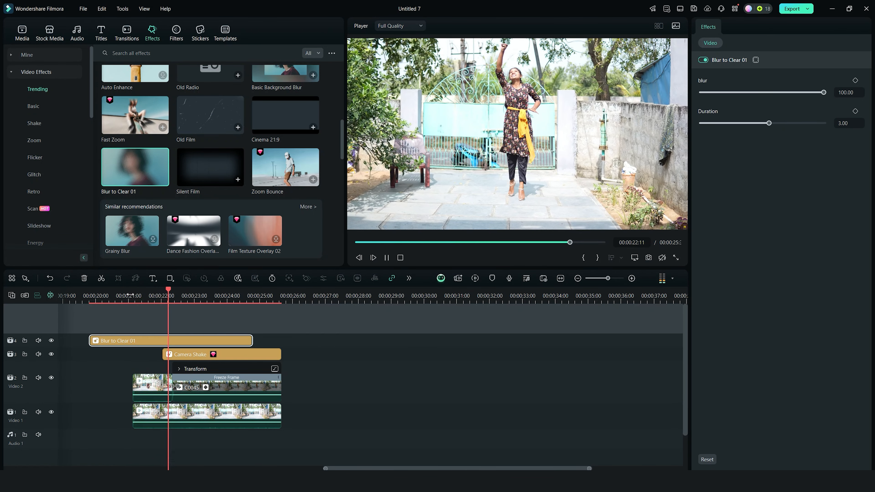
# Step: Trim the start of the Blur to Clear 01 effect to the beginning of the clips and browse other trending effects
pyautogui.moveTo(90, 340); pyautogui.dragTo(132, 348)
pyautogui.scroll(2, 206, 180)
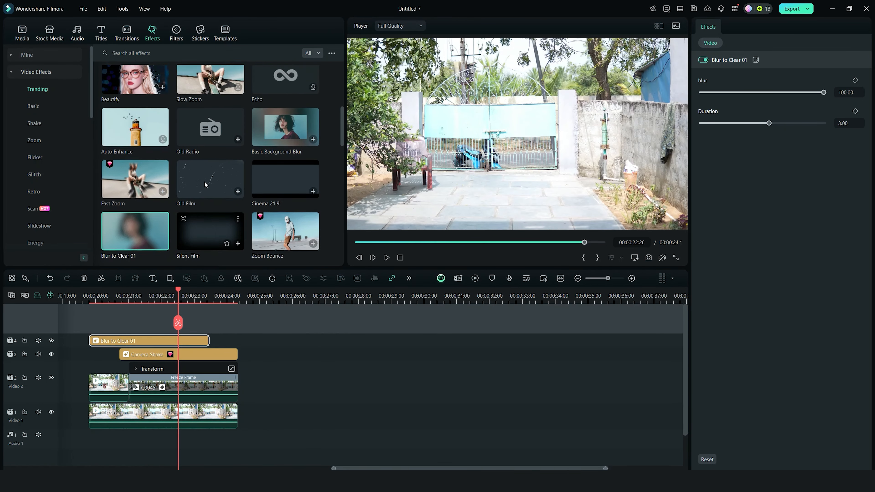
pyautogui.scroll(2, 204, 180)
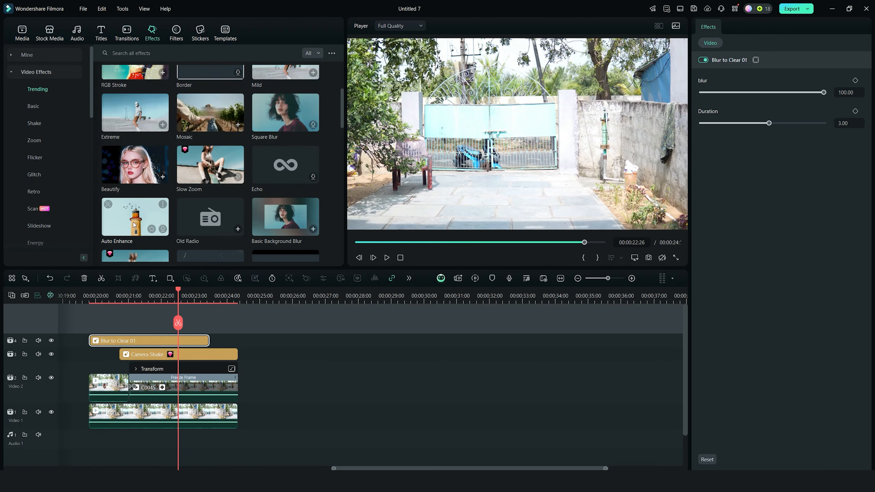
pyautogui.click(149, 328)
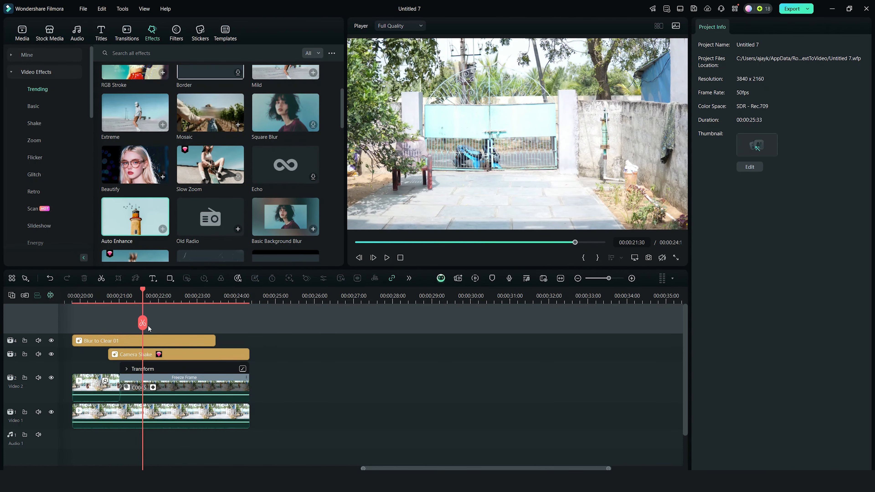
# Step: Shift the Blur to Clear 01 effect earlier and scrub through the opening of the clips
pyautogui.moveTo(143, 291); pyautogui.dragTo(77, 293)
pyautogui.click(106, 340)
pyautogui.moveTo(115, 292)
pyautogui.mouseDown()
pyautogui.moveTo(77, 292)
pyautogui.moveTo(143, 293)
pyautogui.mouseUp()
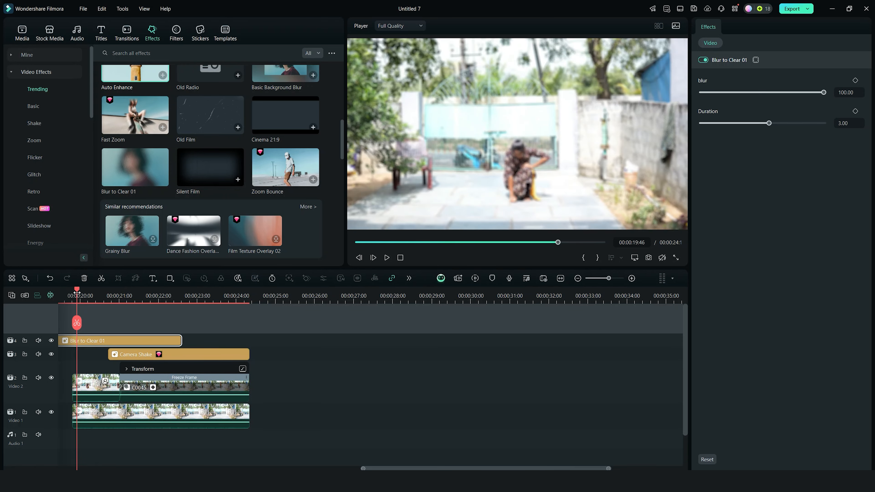
pyautogui.scroll(3, 207, 155)
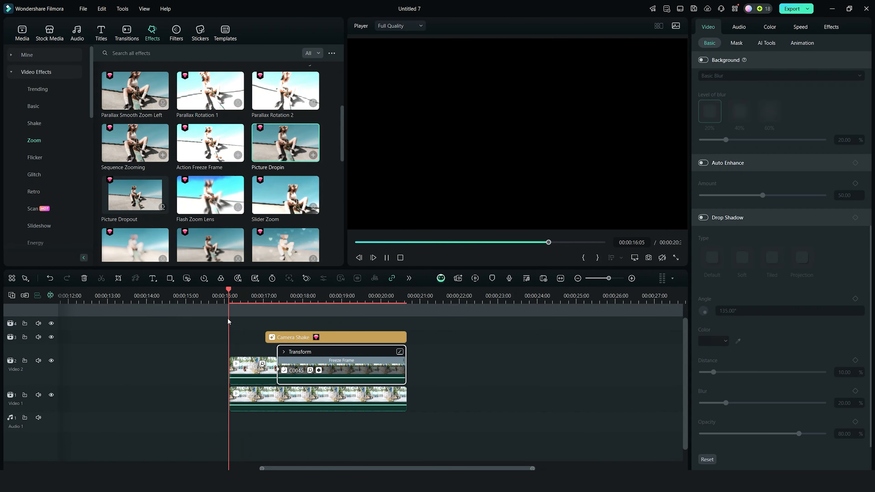
# Step: Play back the clips with the Camera Shake effect and return the playhead to the crouch before the jump
pyautogui.press('space')
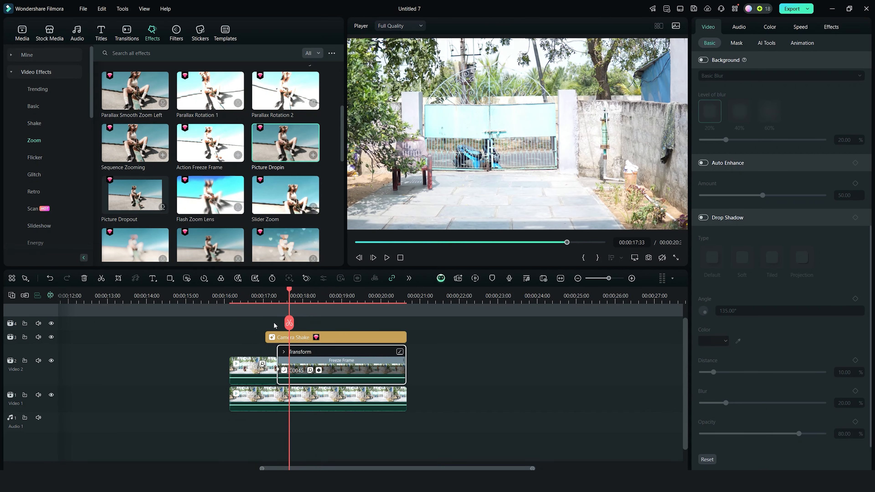
pyautogui.click(248, 346)
pyautogui.press('space')
pyautogui.click(248, 354)
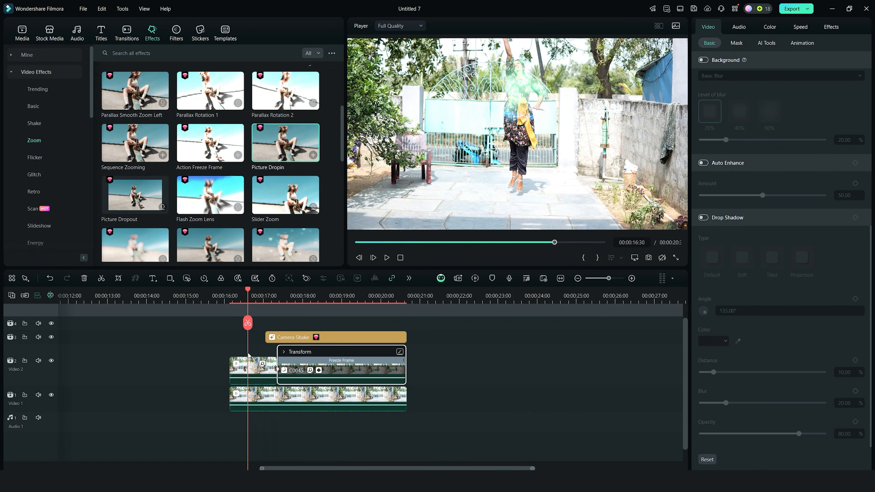
# Step: Apply the Sunshine Sway cinematic filter to the background clip on Video 1 and preview it
pyautogui.click(176, 33)
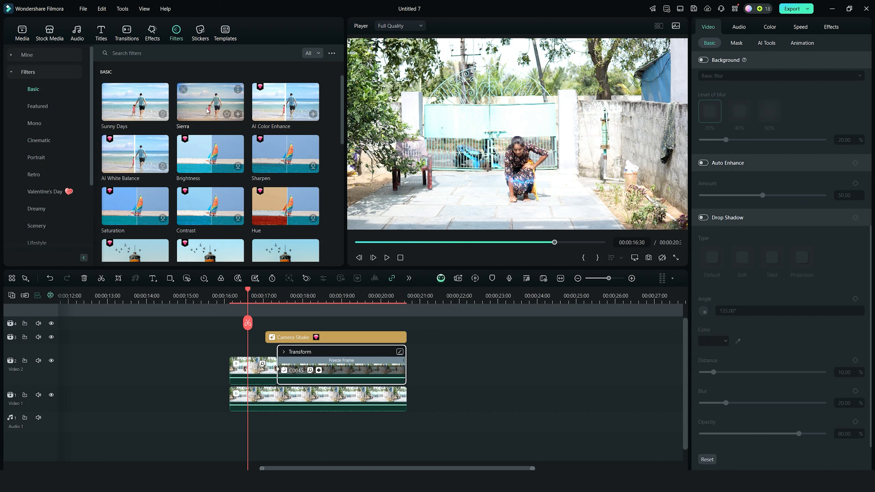
pyautogui.click(60, 141)
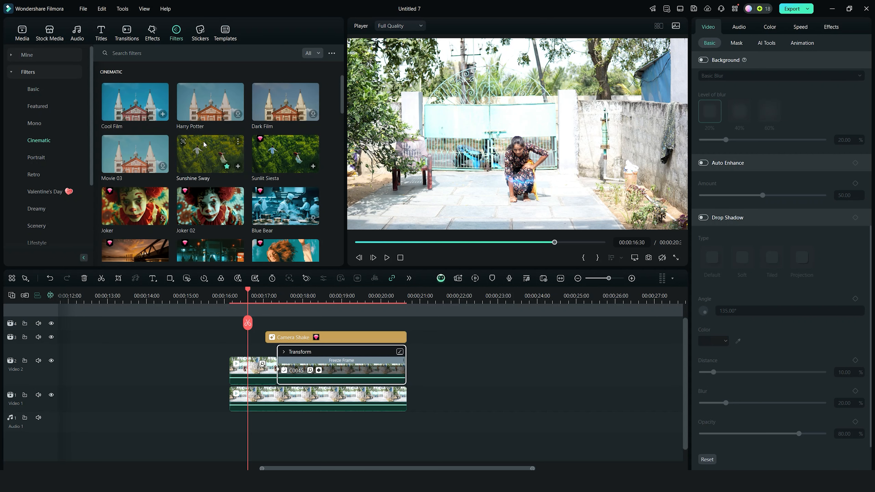
pyautogui.moveTo(231, 197); pyautogui.dragTo(244, 398)
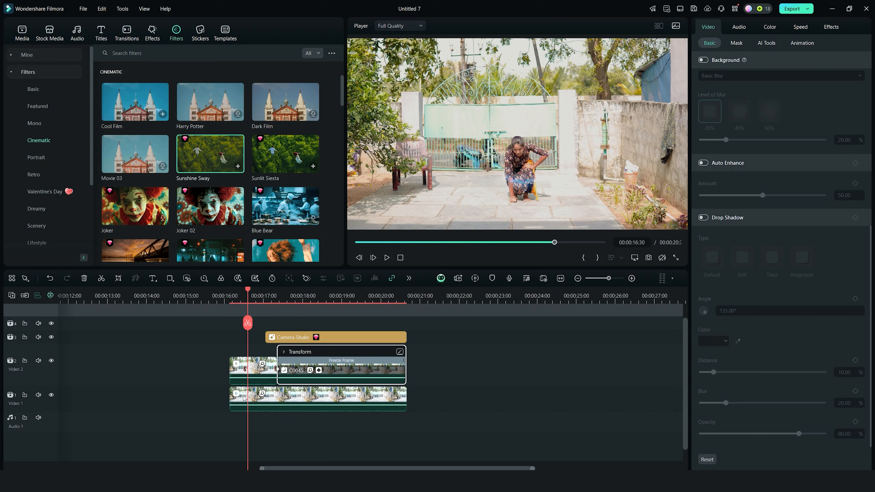
pyautogui.press('space')
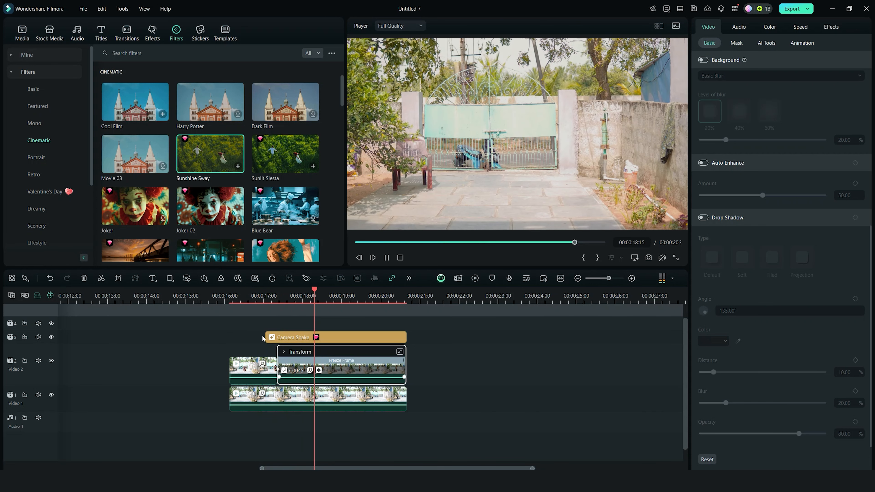
pyautogui.press('space')
pyautogui.click(248, 296)
# Step: Set the contrast to 55 and the brightness to -9 on the first clip of Video 2
pyautogui.click(254, 361)
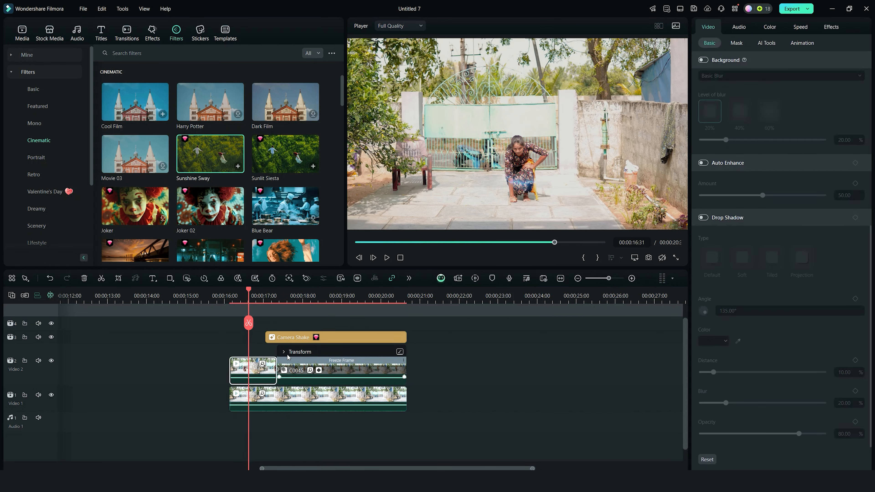
pyautogui.click(770, 28)
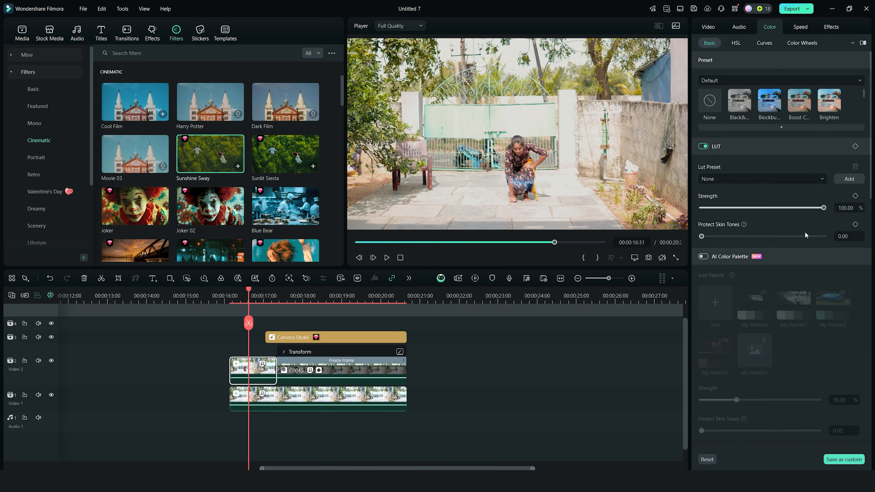
pyautogui.scroll(-15, 756, 322)
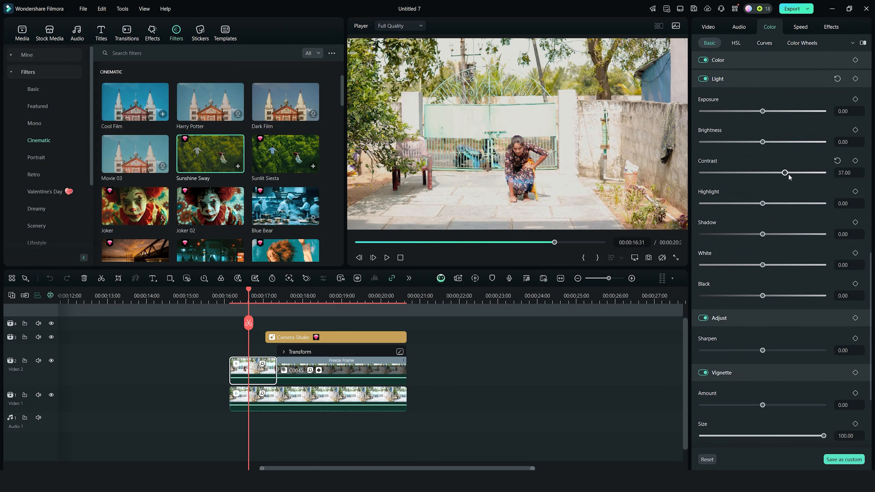
pyautogui.moveTo(761, 147); pyautogui.dragTo(757, 143)
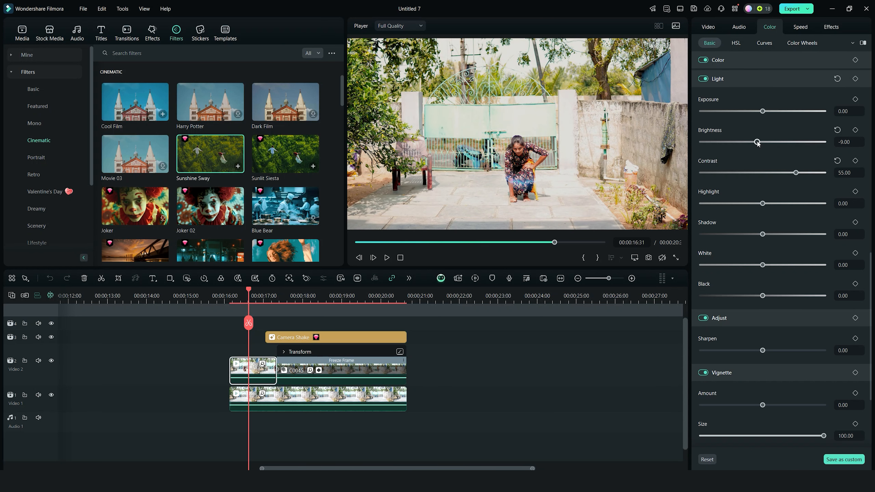
# Step: Apply the saved custom color preset to the background clip on Video 1 and preview the matched look
pyautogui.click(309, 398)
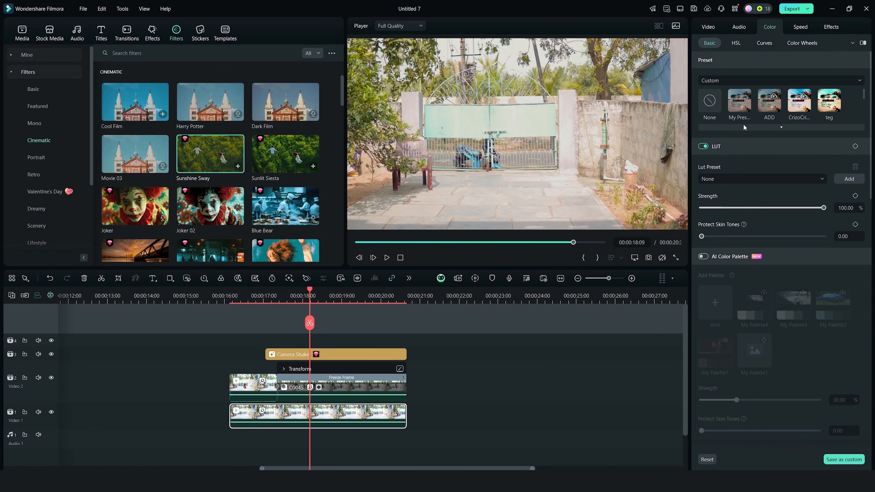
pyautogui.click(736, 109)
pyautogui.click(232, 297)
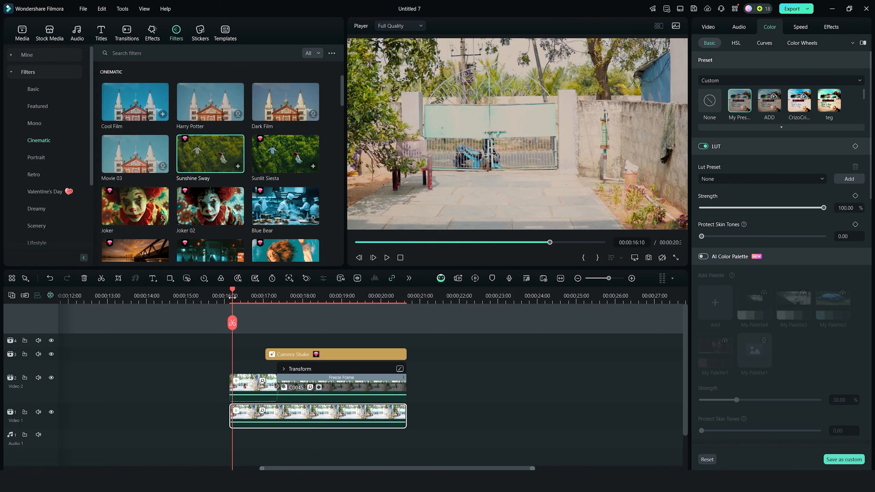
pyautogui.press('space')
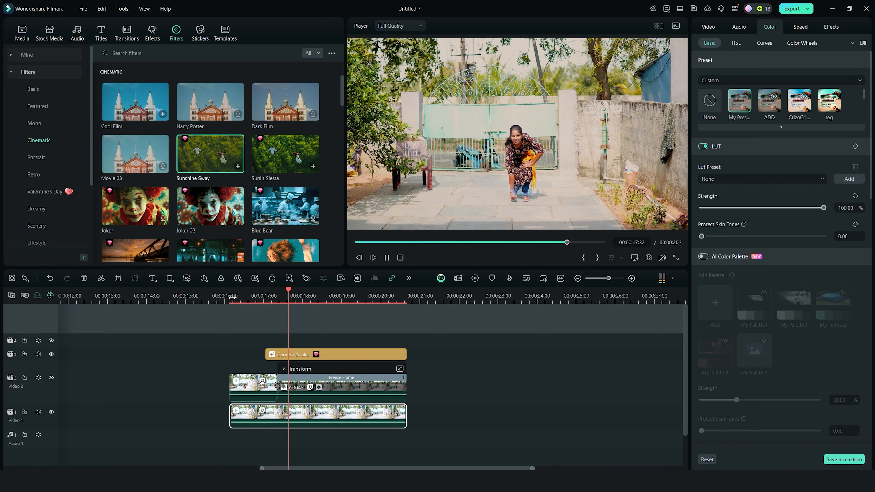
pyautogui.press('space')
pyautogui.moveTo(318, 292)
pyautogui.mouseDown()
pyautogui.moveTo(230, 291)
pyautogui.moveTo(311, 292)
pyautogui.mouseUp()
# Step: Add the Cinema 21:9 border effect on the track above Camera Shake and trim it to the end of the clips
pyautogui.click(153, 33)
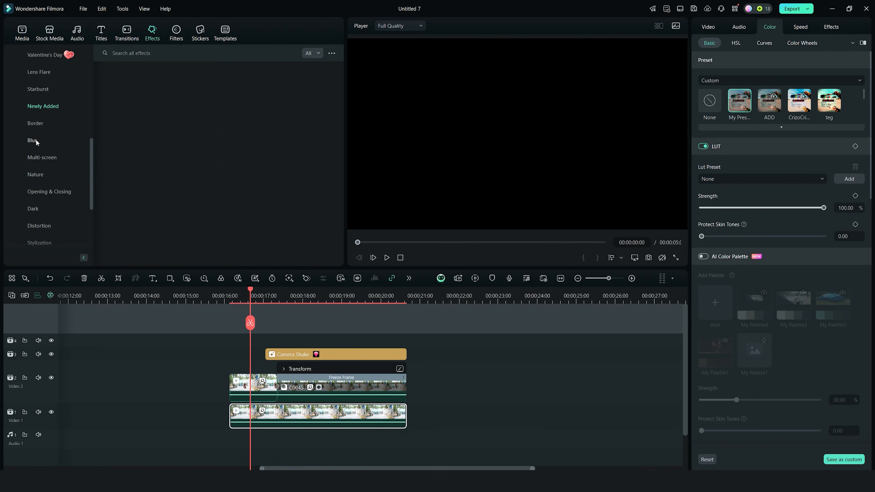
pyautogui.click(35, 123)
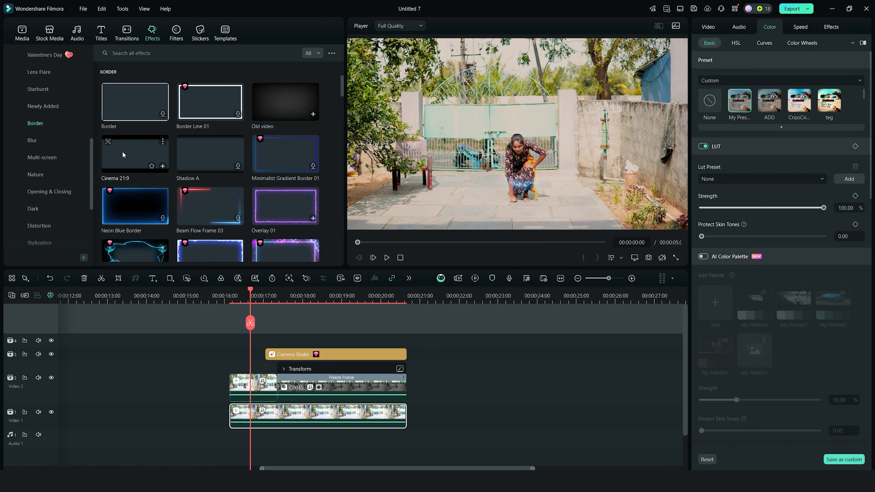
pyautogui.moveTo(122, 152); pyautogui.dragTo(232, 343)
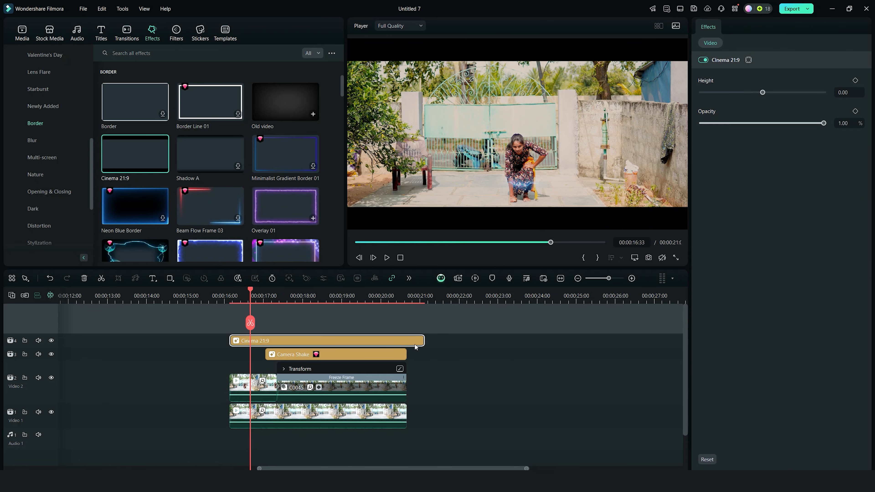
pyautogui.moveTo(424, 341); pyautogui.dragTo(407, 341)
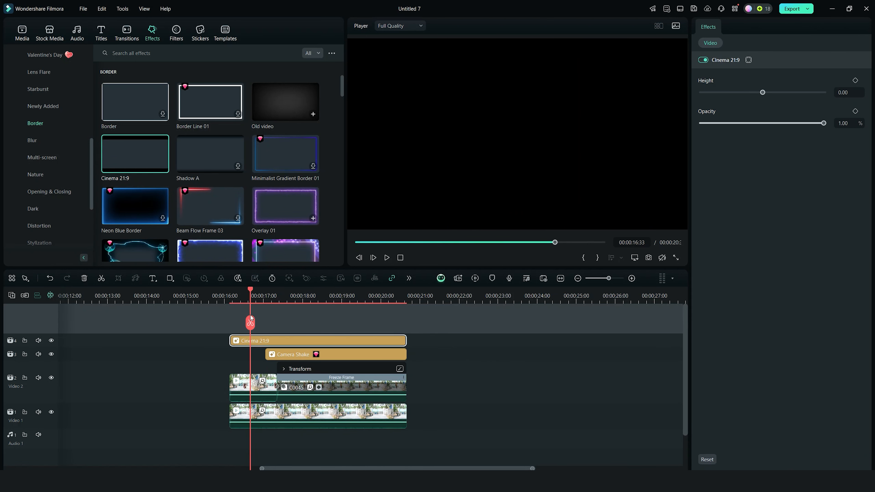
# Step: Play back the sequence with the Cinema 21:9 bars and browse further border effects
pyautogui.moveTo(248, 290); pyautogui.dragTo(227, 309)
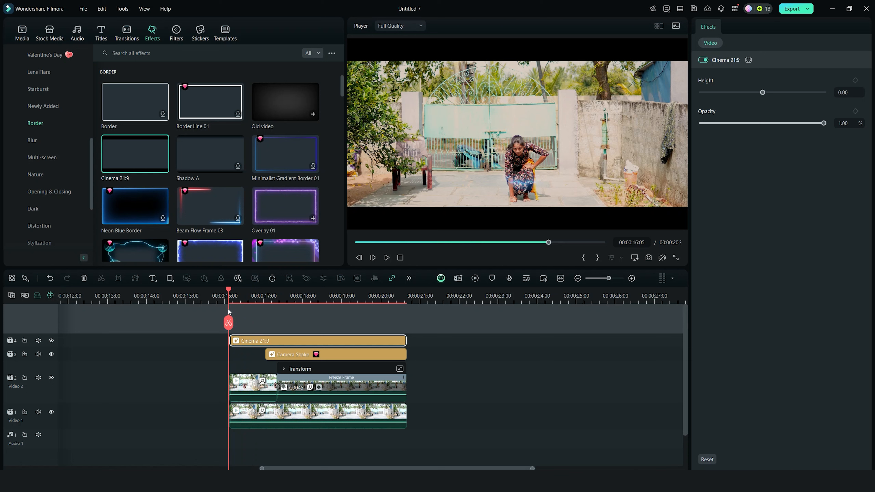
pyautogui.press('space')
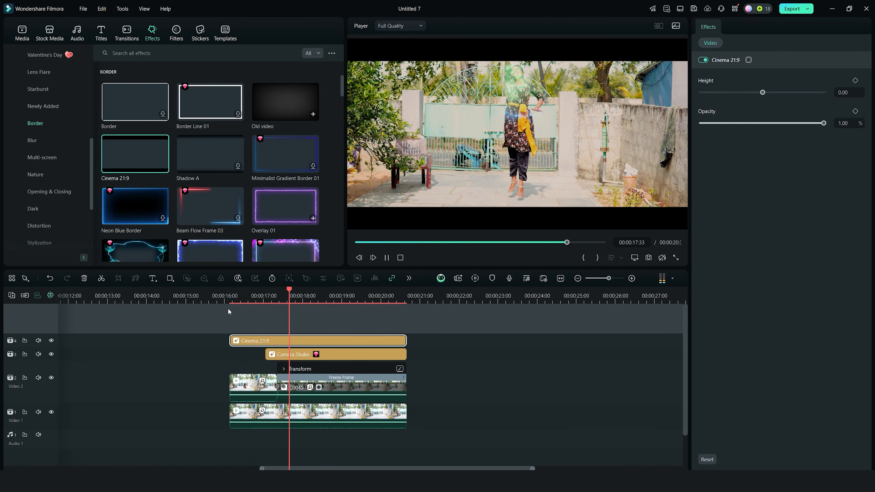
pyautogui.press('space')
pyautogui.moveTo(316, 291); pyautogui.dragTo(319, 327)
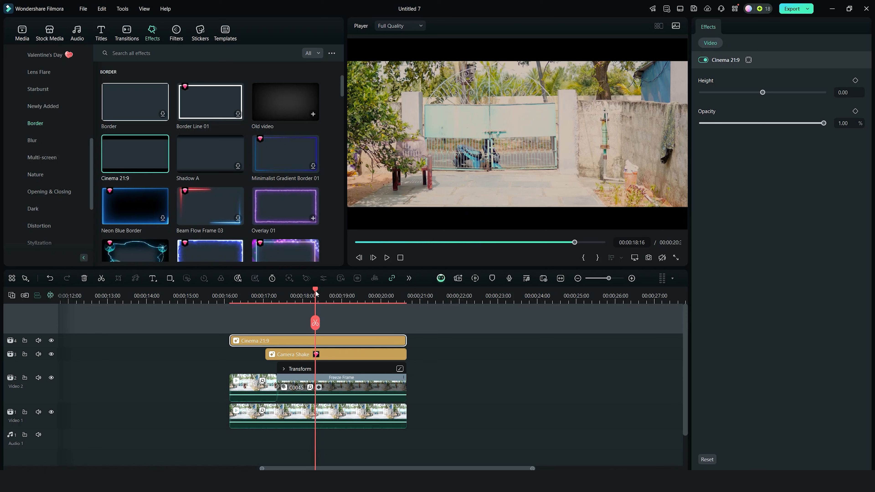
pyautogui.click(341, 296)
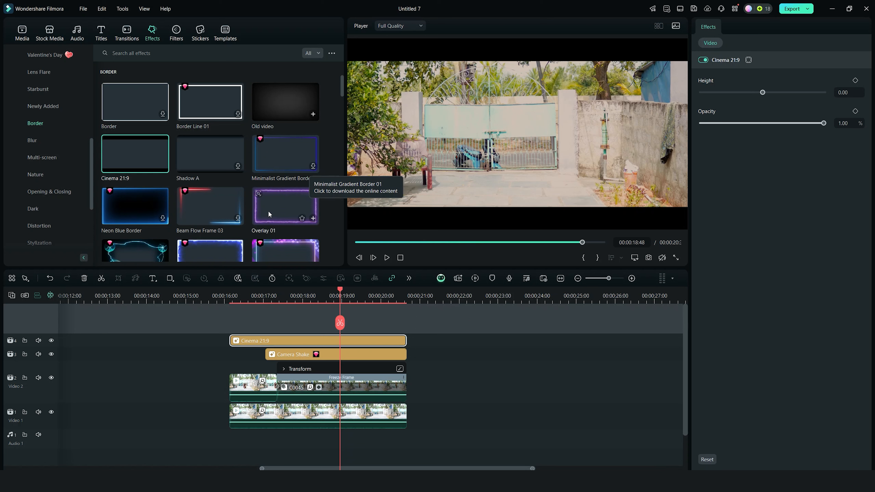
pyautogui.scroll(-5, 268, 210)
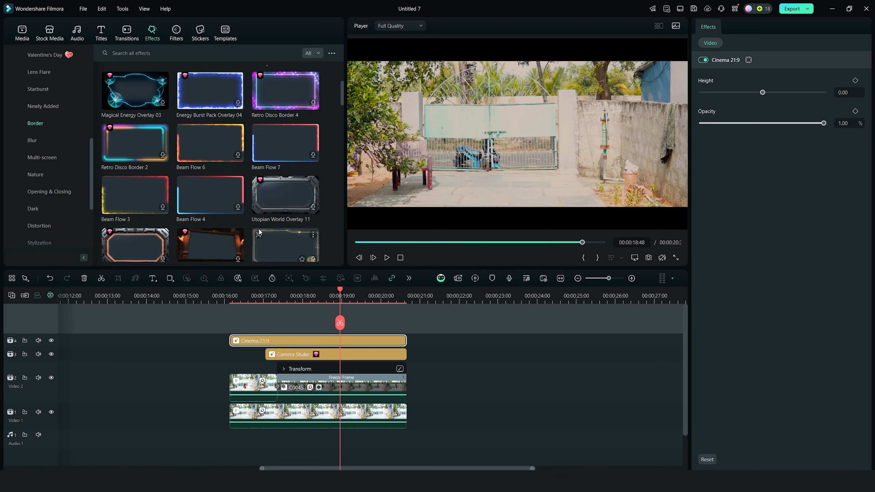
pyautogui.scroll(-2, 258, 229)
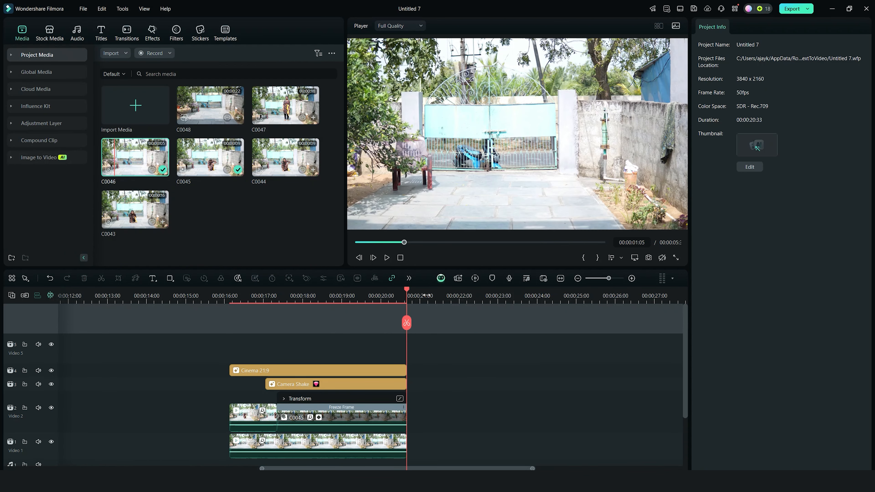
# Step: Add clip C0047 to Video 1 shortly after the end of the finished sequence
pyautogui.click(427, 296)
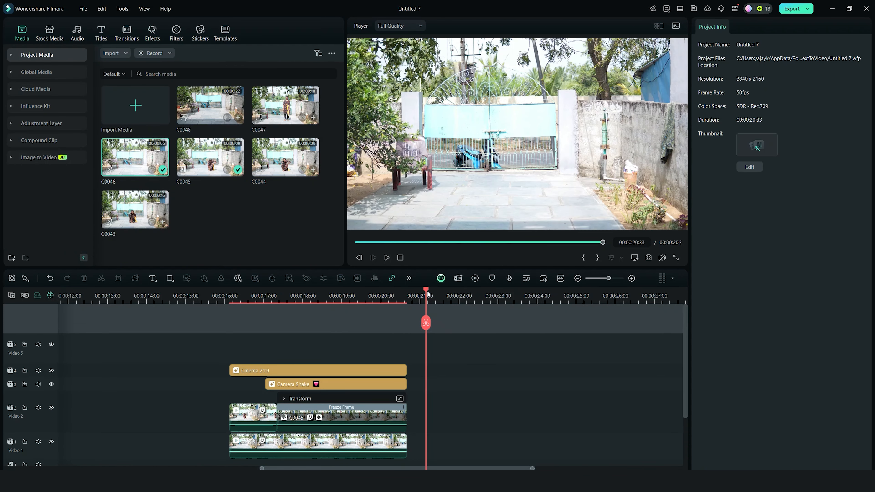
pyautogui.moveTo(427, 292); pyautogui.dragTo(435, 290)
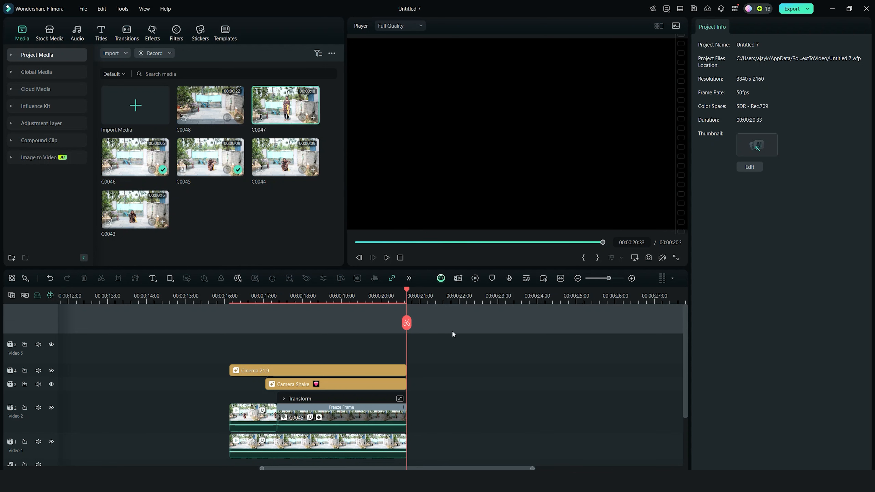
pyautogui.moveTo(275, 134); pyautogui.dragTo(422, 447)
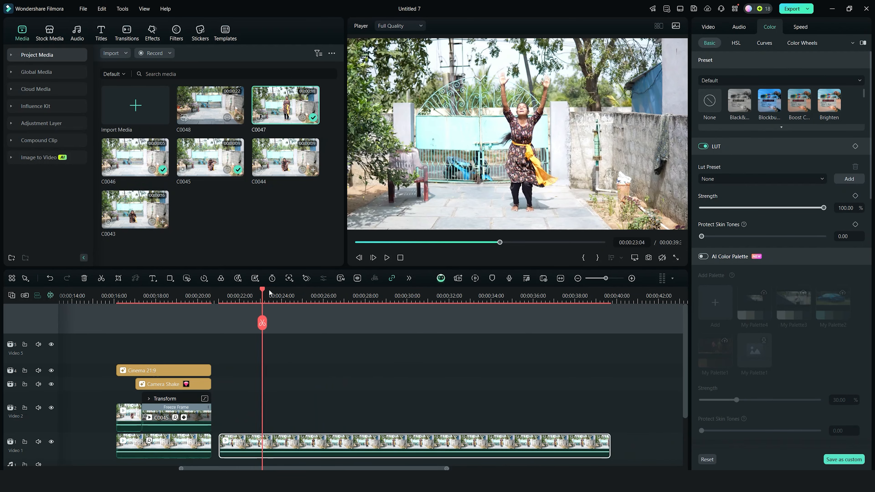
# Step: Split C0047 at 00:00:33:00 on the empty background, move the jump part to Video 2, and slide the empty part beneath its start
pyautogui.moveTo(270, 292); pyautogui.dragTo(470, 358)
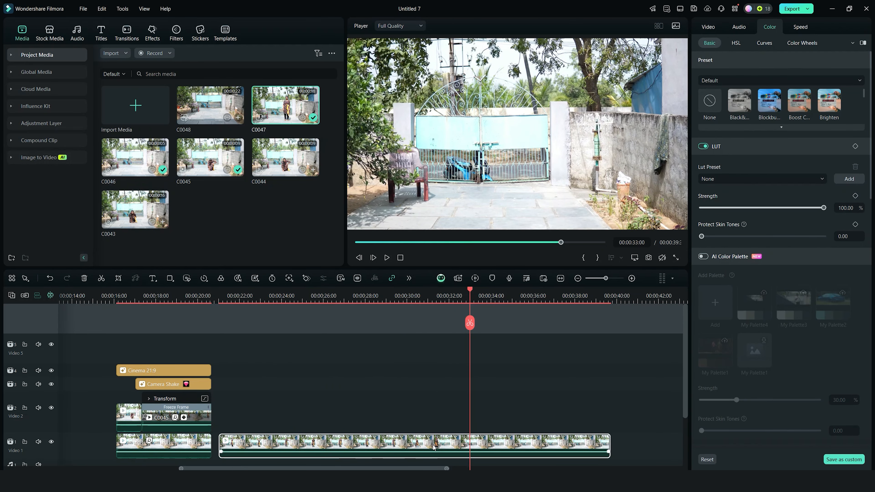
pyautogui.press('c')
pyautogui.moveTo(433, 444); pyautogui.dragTo(499, 414)
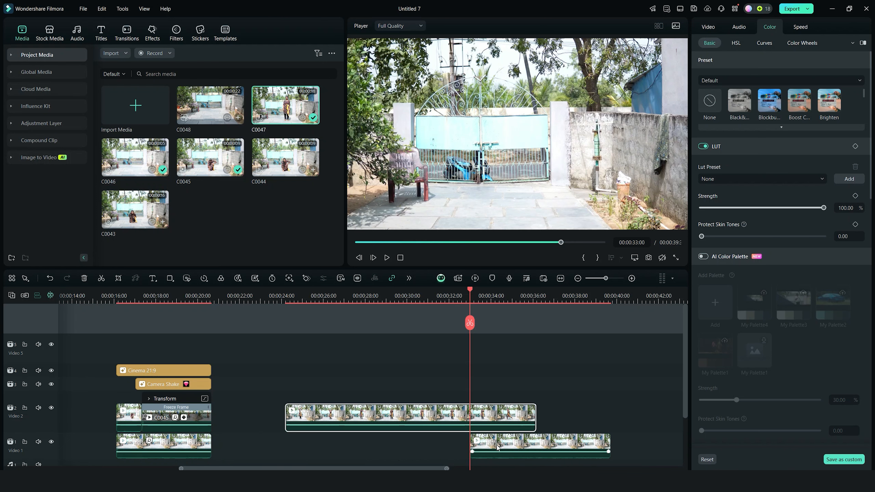
pyautogui.moveTo(516, 444); pyautogui.dragTo(320, 442)
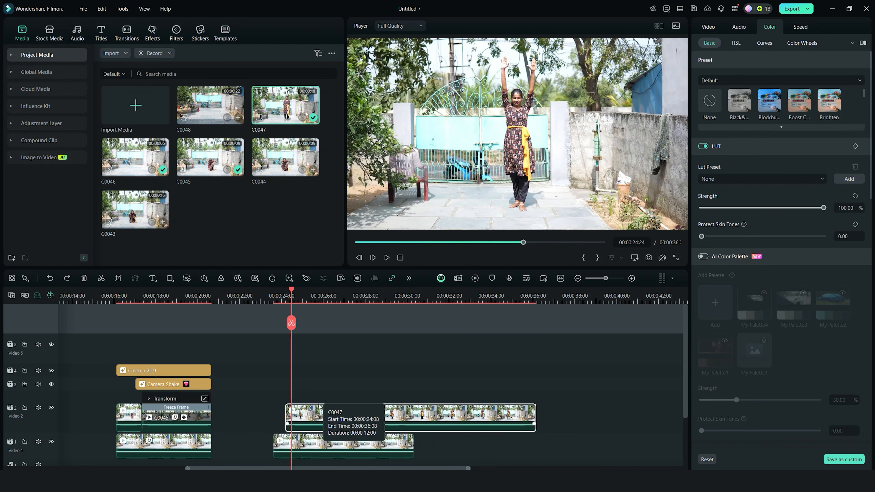
# Step: Trim the start of the upper C0047 clip to the mid-air jump frame and align it with the start of the background clip
pyautogui.click(322, 416)
pyautogui.press('space')
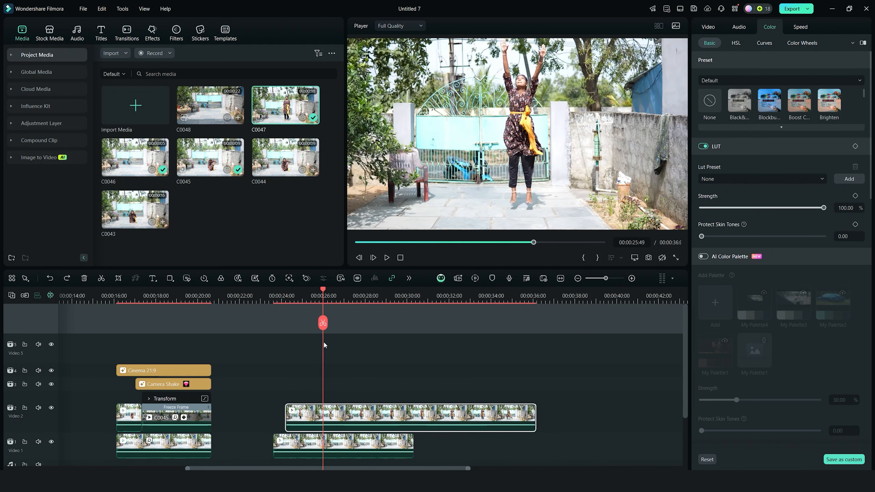
pyautogui.moveTo(285, 421); pyautogui.dragTo(285, 421)
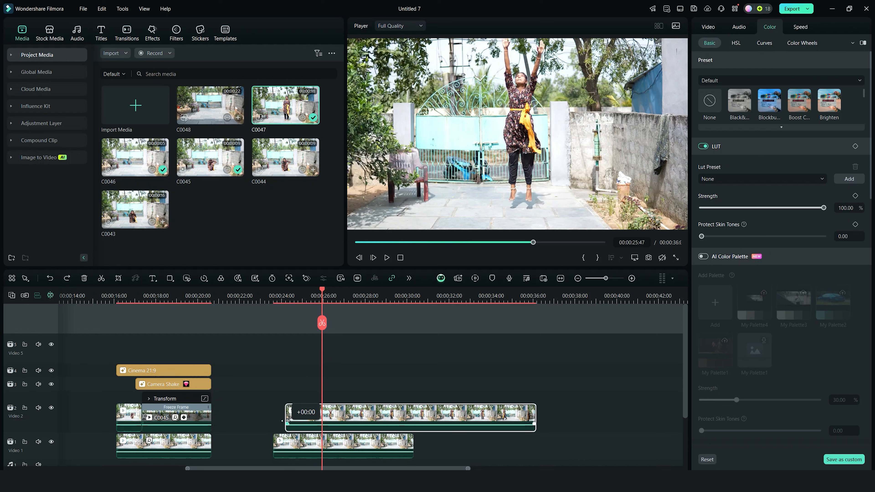
pyautogui.moveTo(322, 291); pyautogui.dragTo(321, 291)
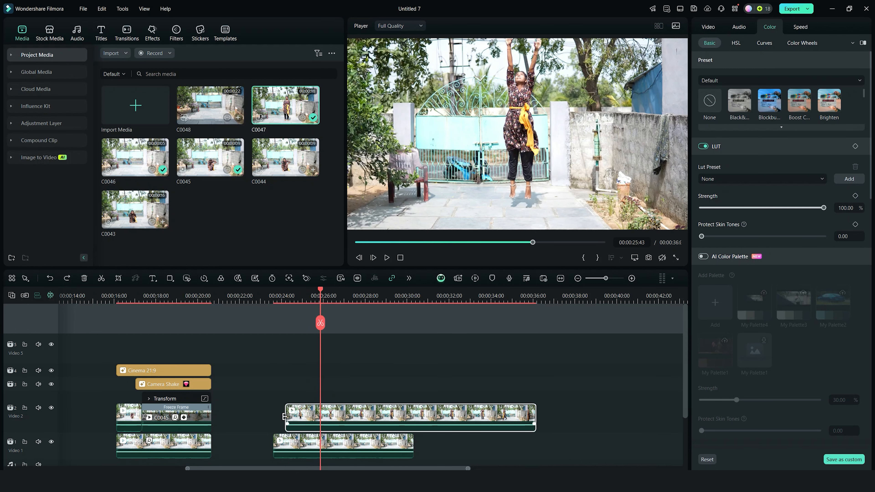
pyautogui.moveTo(285, 417); pyautogui.dragTo(291, 417)
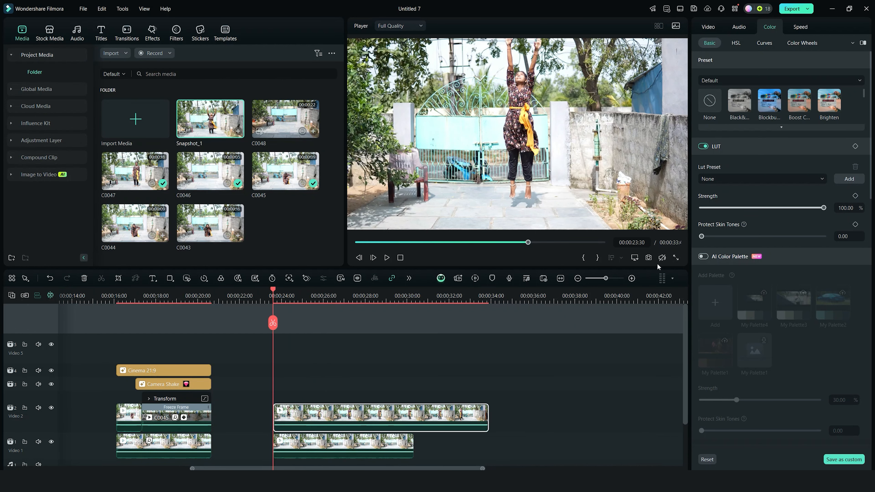
# Step: Take a snapshot of the mid-air jump frame and place it on the track above the start of the C0047 clips
pyautogui.click(649, 257)
pyautogui.click(477, 255)
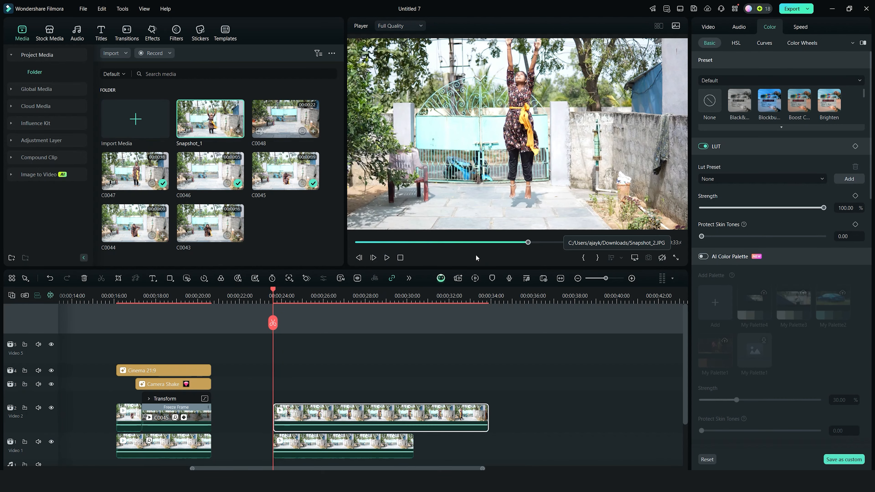
pyautogui.moveTo(201, 119); pyautogui.dragTo(277, 384)
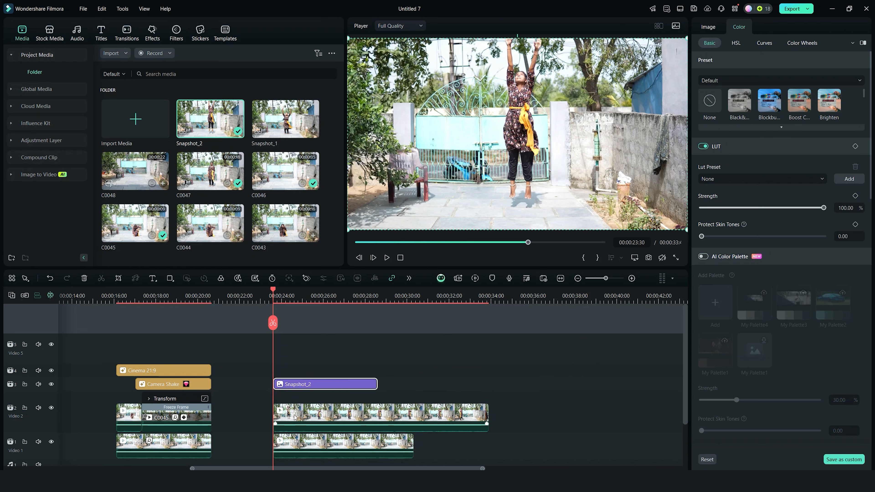
# Step: Move the upper C0047 clip to Video 3 and place Snapshot_2 on Video 2 directly above the start of the background clip
pyautogui.moveTo(296, 417); pyautogui.dragTo(432, 386)
pyautogui.moveTo(289, 386); pyautogui.dragTo(292, 412)
pyautogui.moveTo(438, 385); pyautogui.dragTo(317, 386)
pyautogui.click(313, 354)
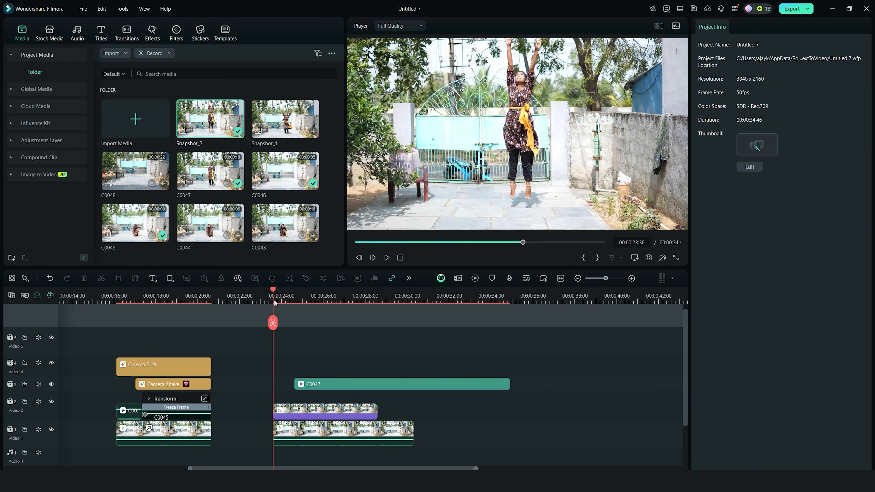
# Step: Add a Draw Mask to the snapshot on Video 2 at its first frame
pyautogui.click(292, 410)
pyautogui.scroll(2, 292, 409)
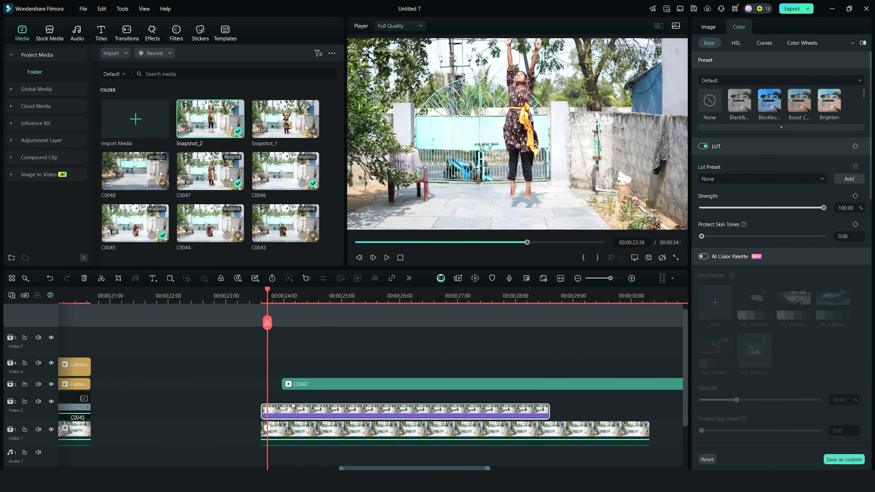
pyautogui.press('Up')
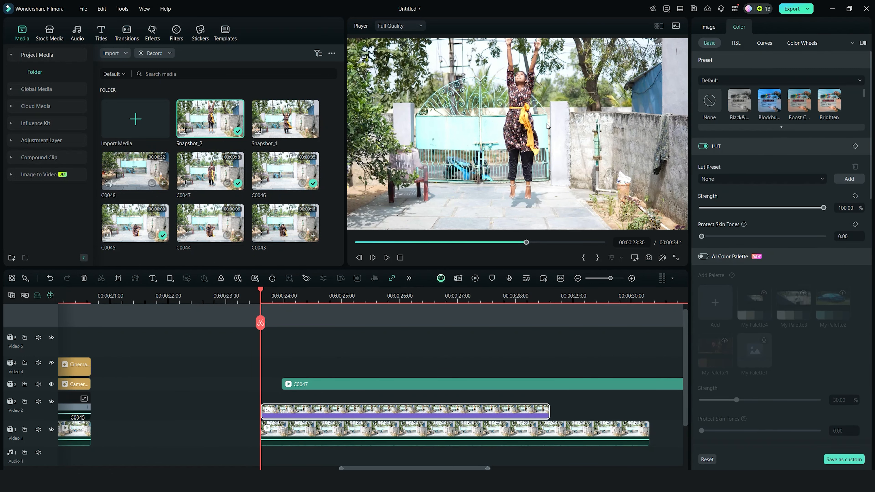
pyautogui.click(708, 26)
pyautogui.click(737, 43)
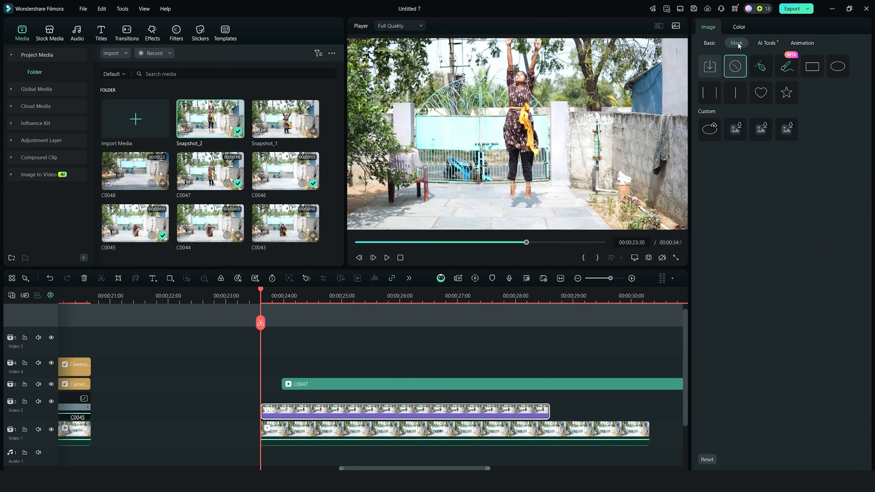
pyautogui.click(763, 73)
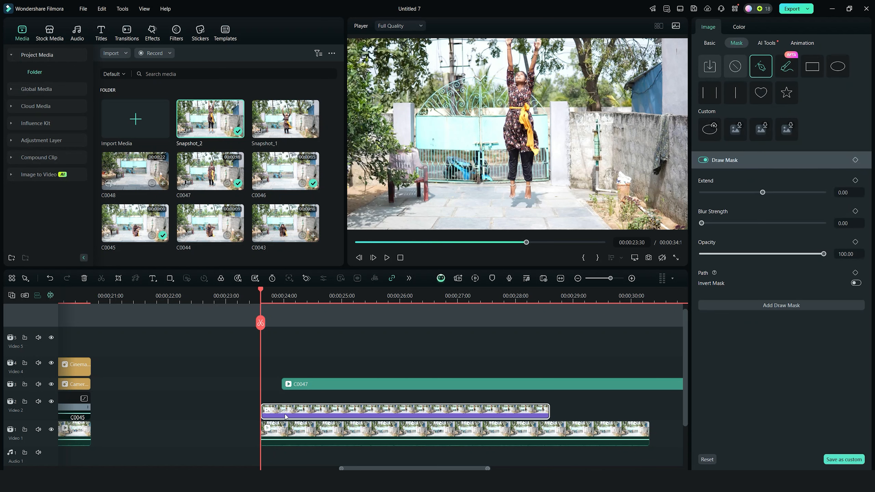
# Step: Trace the mask path down the inner edge of the woman's leg on the right of the image and around its foot
pyautogui.click(635, 258)
pyautogui.moveTo(668, 306)
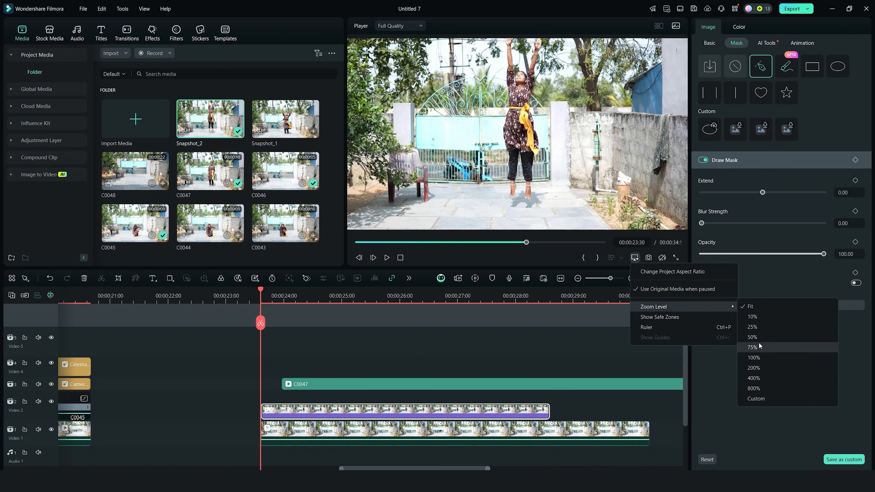
pyautogui.click(759, 346)
pyautogui.click(474, 142)
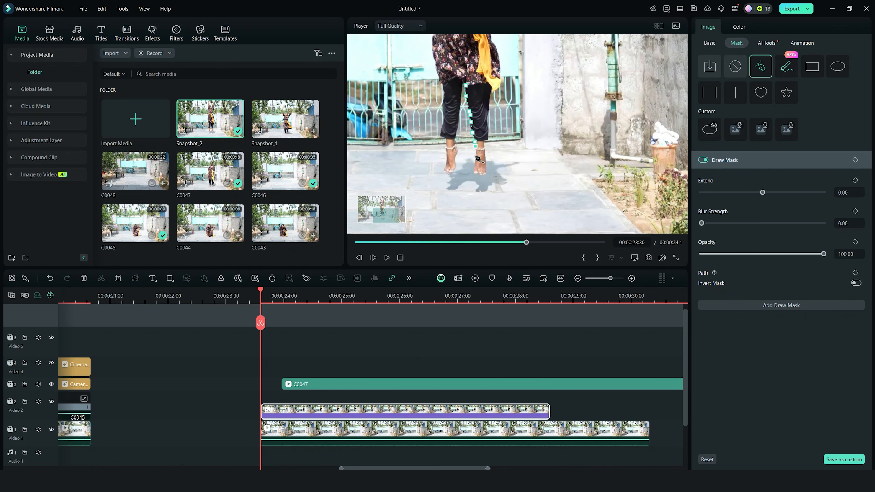
pyautogui.click(475, 156)
pyautogui.click(475, 162)
pyautogui.click(474, 170)
pyautogui.click(478, 174)
pyautogui.click(483, 174)
pyautogui.click(487, 170)
pyautogui.click(487, 162)
# Step: Continue the mask path from the ankle up the outer edge of the leg to the side of the dress
pyautogui.click(485, 146)
pyautogui.click(487, 141)
pyautogui.click(489, 137)
pyautogui.click(488, 134)
pyautogui.click(488, 128)
pyautogui.click(490, 118)
pyautogui.click(491, 111)
pyautogui.click(492, 101)
pyautogui.click(501, 79)
pyautogui.click(502, 68)
pyautogui.click(501, 60)
# Step: Extend the mask path up the side of the dress past the waist towards the shoulder, undoing the last misplaced points
pyautogui.moveTo(390, 217); pyautogui.dragTo(388, 209)
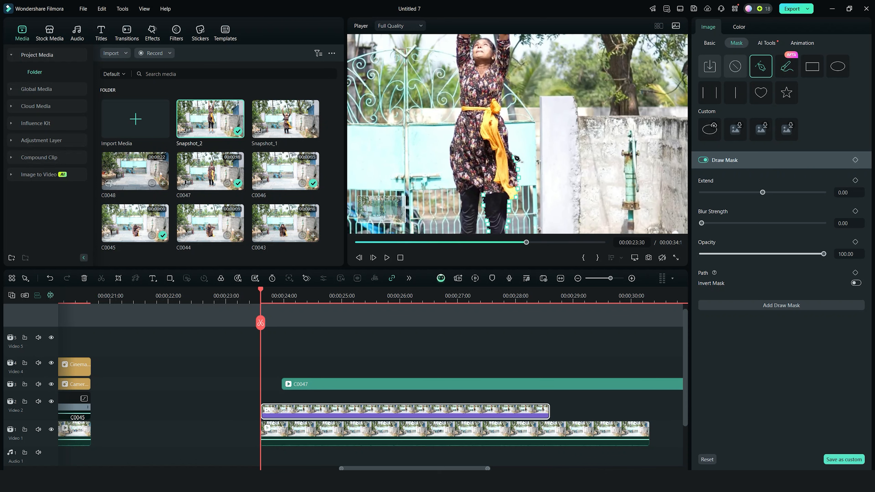
pyautogui.click(509, 141)
pyautogui.click(507, 132)
pyautogui.click(503, 118)
pyautogui.click(499, 111)
pyautogui.click(499, 101)
pyautogui.click(498, 93)
pyautogui.click(501, 88)
pyautogui.click(504, 83)
pyautogui.hotkey('ctrl', 'z')
pyautogui.hotkey('ctrl', 'z')
pyautogui.hotkey('ctrl', 'z')
pyautogui.hotkey('ctrl', 'z')
pyautogui.hotkey('ctrl', 'z')
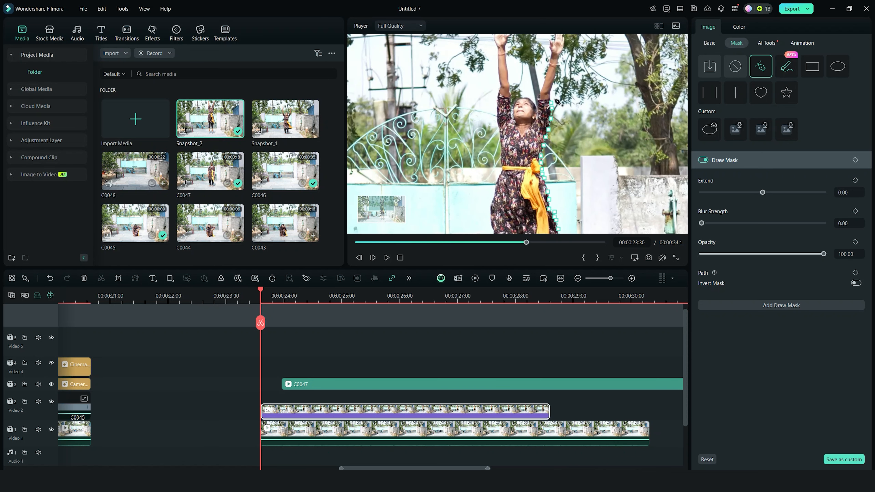
# Step: Trace the mask path up the outer edge of the raised arm and over the hand
pyautogui.click(550, 92)
pyautogui.click(553, 82)
pyautogui.click(556, 74)
pyautogui.click(557, 68)
pyautogui.click(561, 54)
pyautogui.click(564, 48)
pyautogui.click(566, 42)
pyautogui.click(564, 35)
pyautogui.click(555, 38)
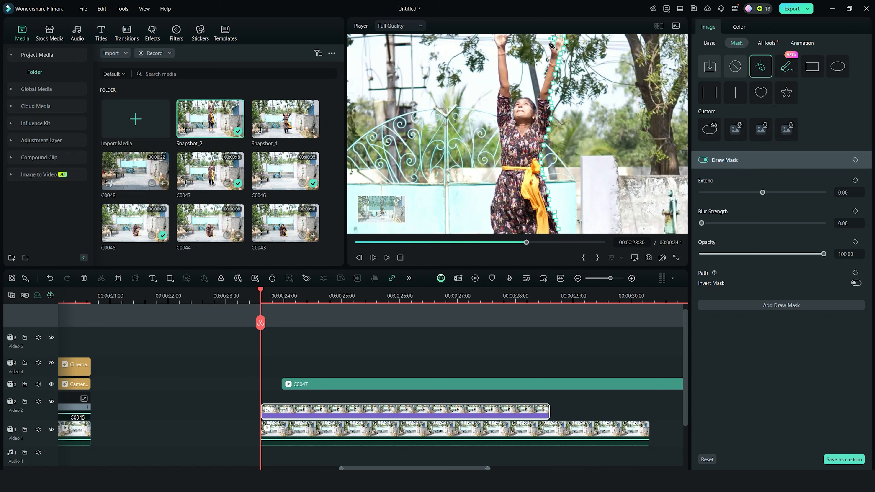
# Step: Continue the mask path down the inner edge of the raised arm to the side of the head
pyautogui.click(553, 43)
pyautogui.click(549, 45)
pyautogui.click(549, 65)
pyautogui.click(546, 74)
pyautogui.click(545, 80)
pyautogui.click(543, 88)
pyautogui.click(539, 95)
pyautogui.click(538, 99)
pyautogui.click(536, 104)
# Step: Trace the mask path over the top of the head towards the other raised arm
pyautogui.click(532, 100)
pyautogui.click(528, 97)
pyautogui.click(523, 98)
pyautogui.click(519, 99)
pyautogui.click(515, 101)
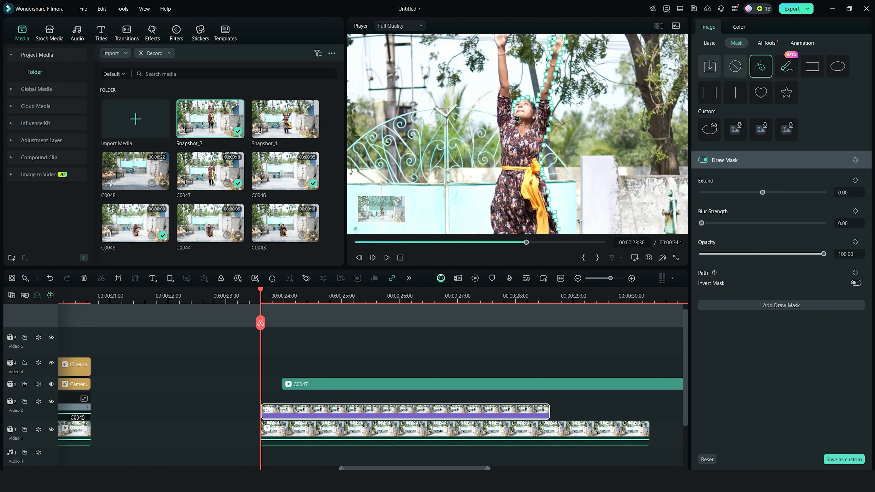